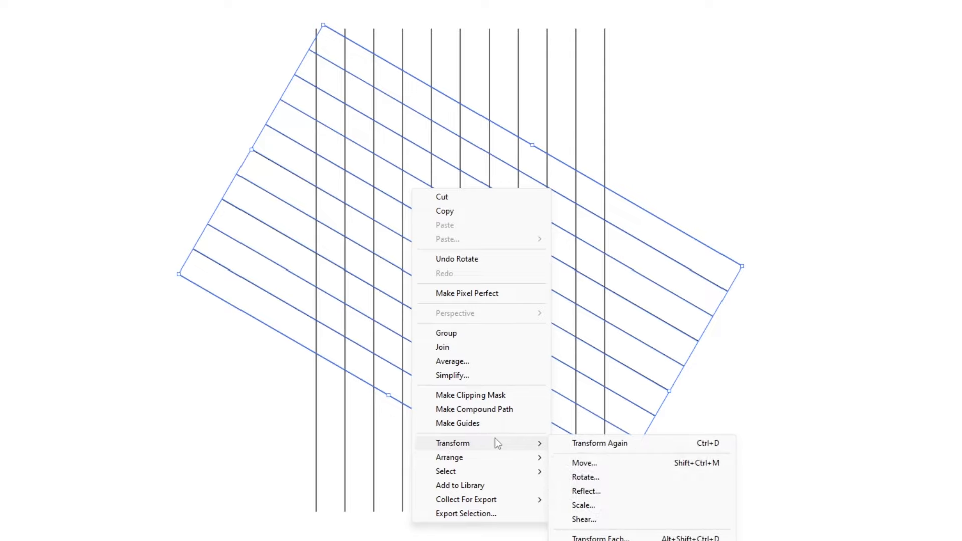
# - Reflect a copy of the rotated line set across the vertical axis to complete the isometric grid
pyautogui.click(586, 491)
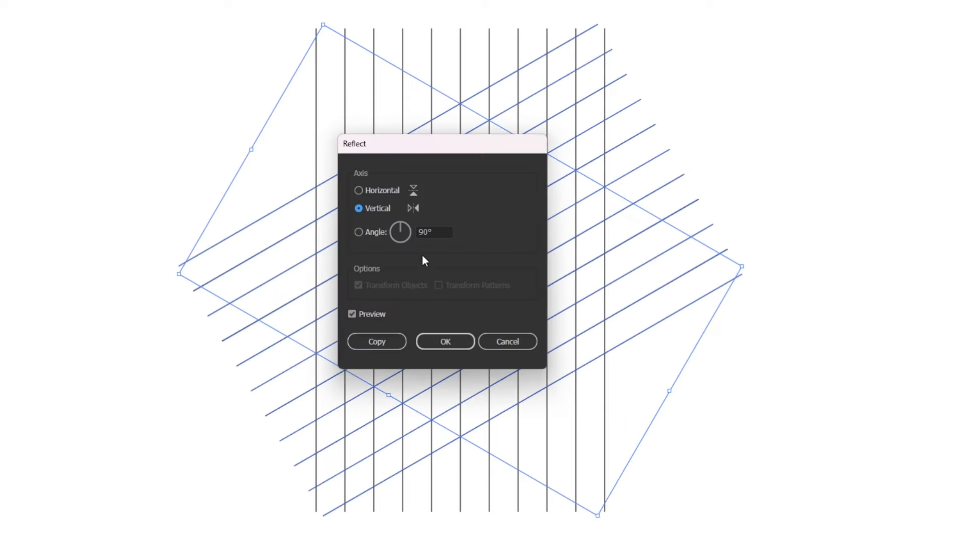
pyautogui.click(371, 337)
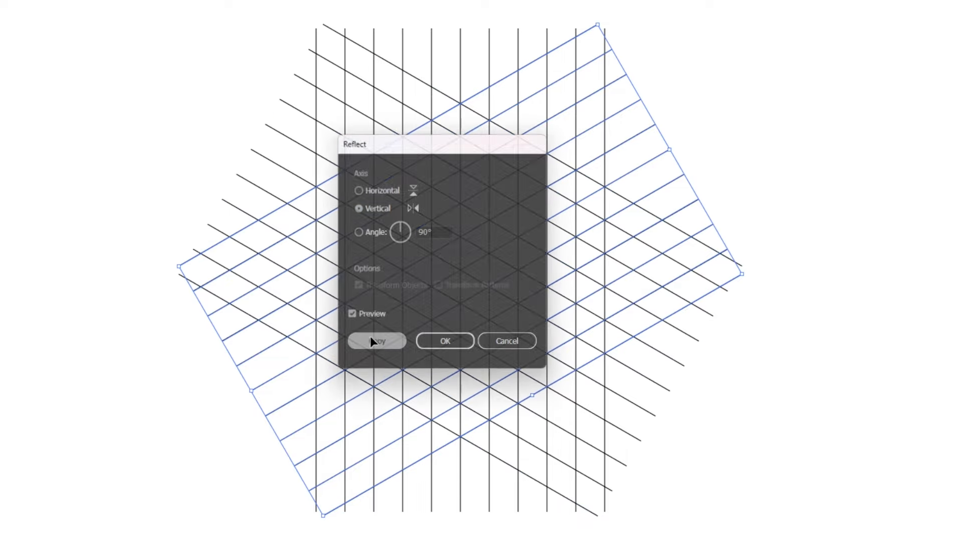
pyautogui.click(185, 348)
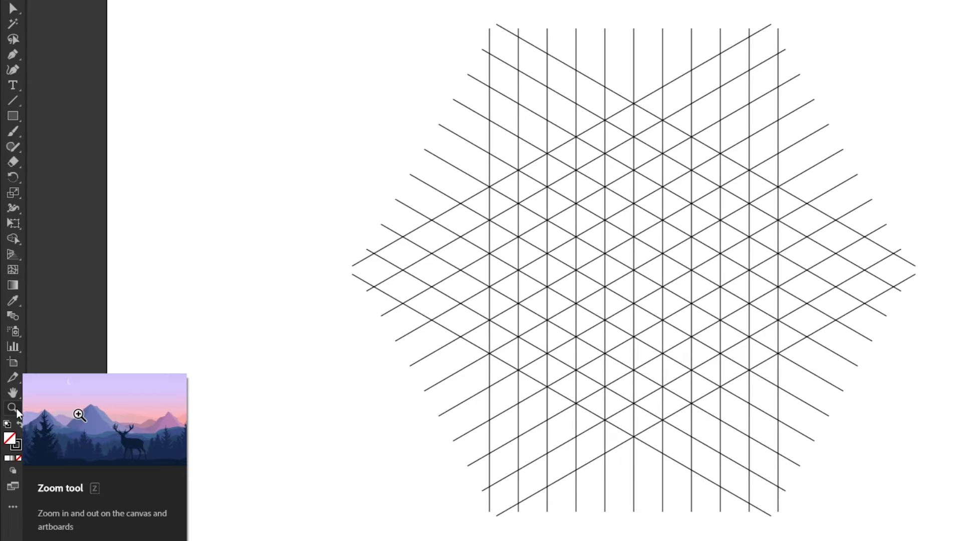
# - With the whole grid selected and a black fill, use the Shape Builder to merge one column's cells into a slanted-end vertical bar
pyautogui.click(15, 408)
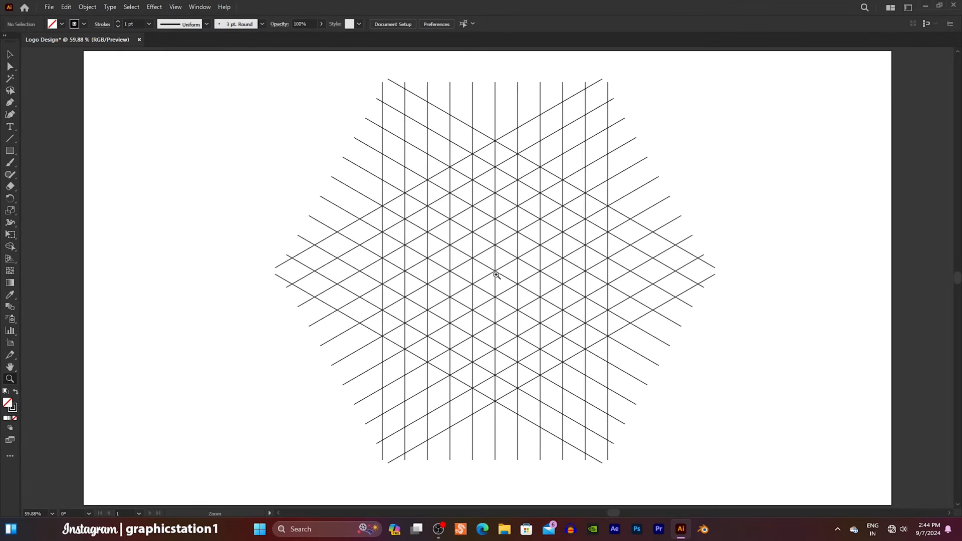
pyautogui.moveTo(496, 275); pyautogui.dragTo(561, 308)
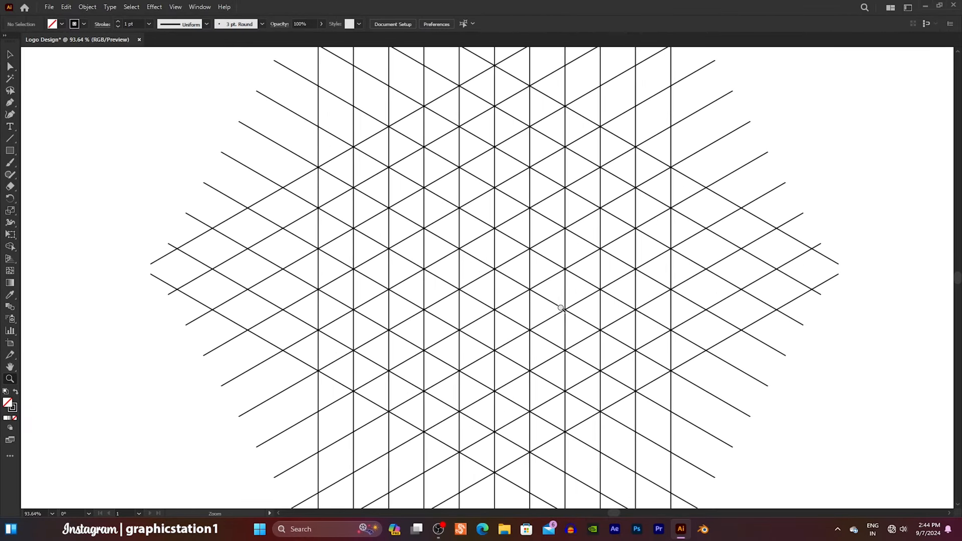
pyautogui.press('v')
pyautogui.hotkey('ctrl', 'a')
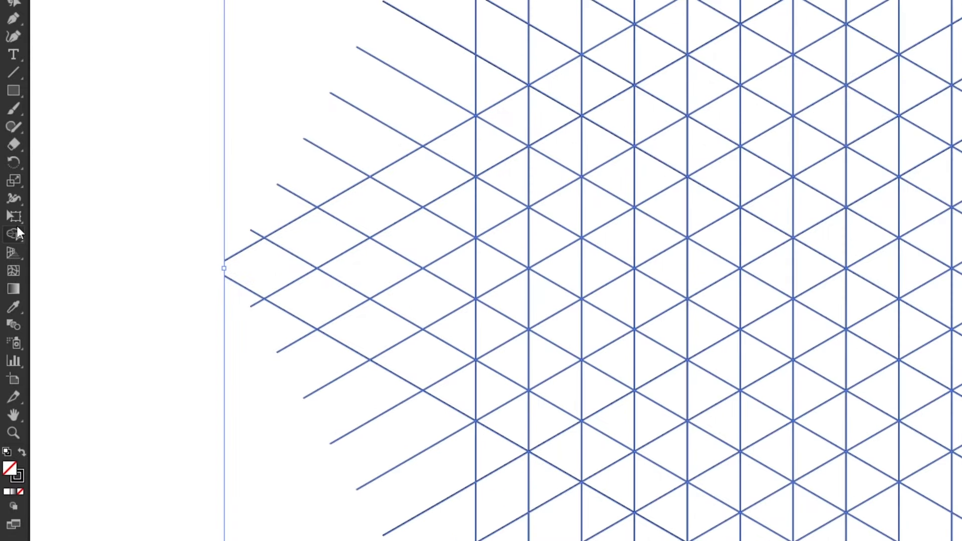
pyautogui.click(13, 232)
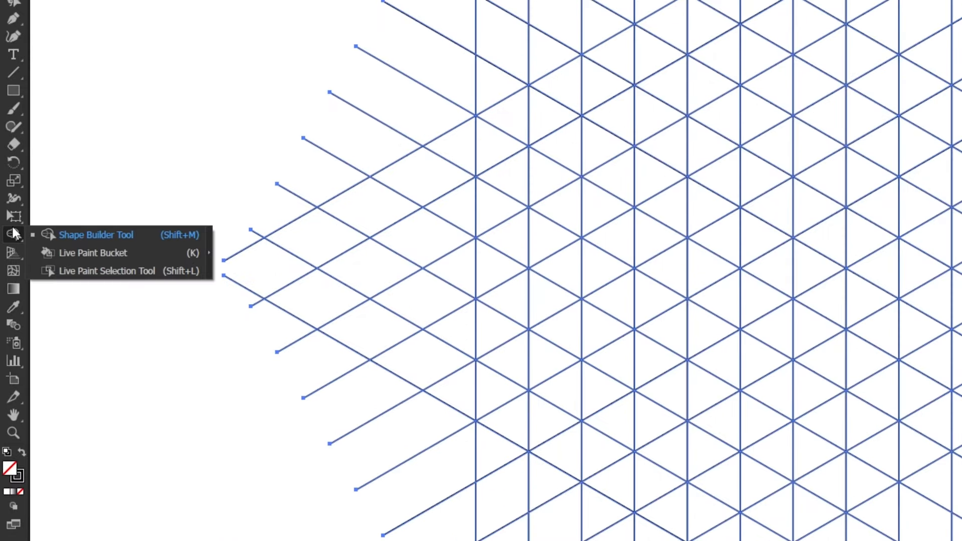
pyautogui.click(92, 234)
pyautogui.click(91, 35)
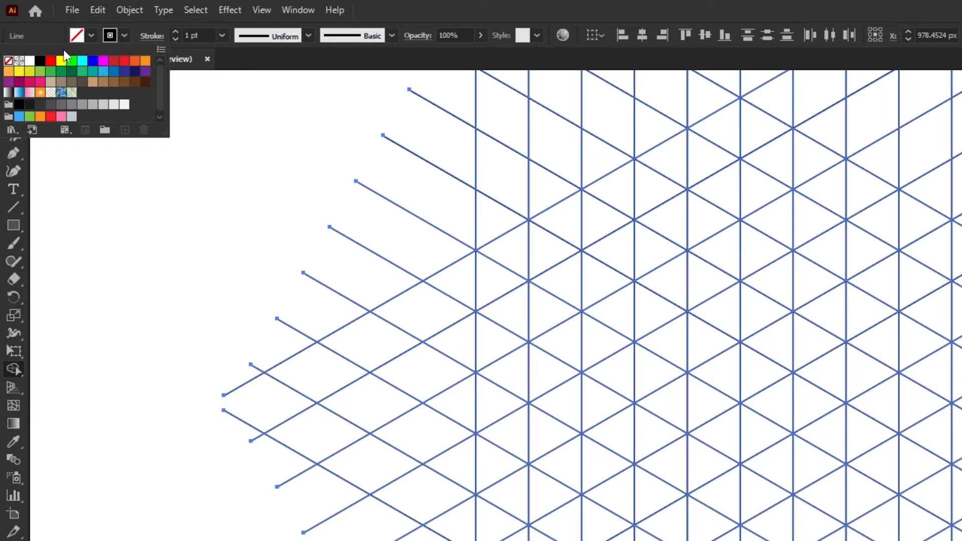
pyautogui.click(39, 61)
pyautogui.click(42, 40)
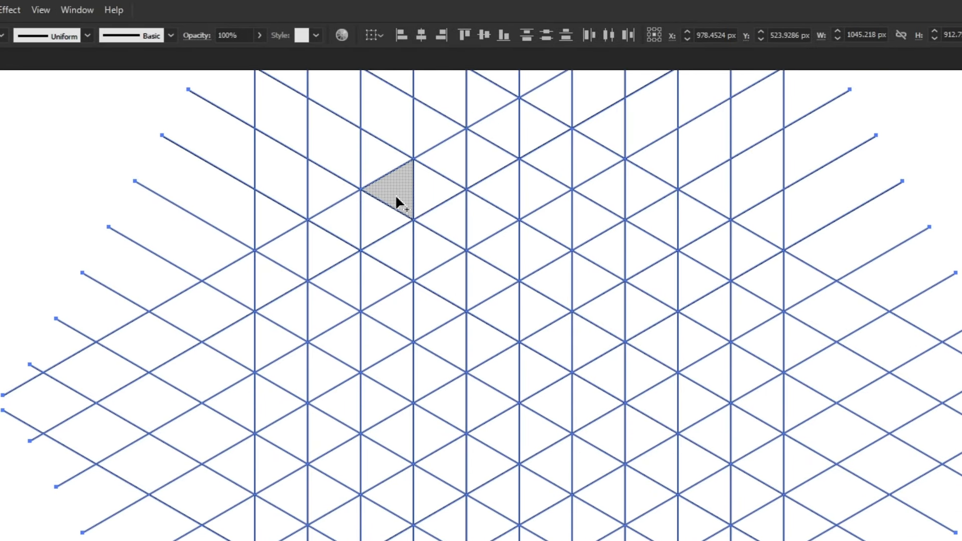
pyautogui.moveTo(395, 195); pyautogui.dragTo(393, 280)
pyautogui.moveTo(391, 339); pyautogui.dragTo(394, 371)
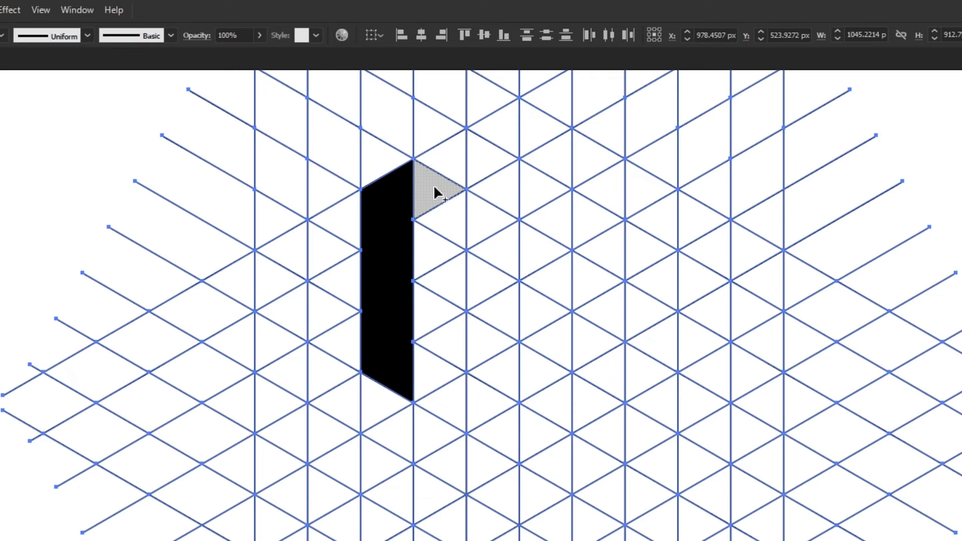
# - Merge the adjacent column's cells into a second black bar with a pointed flag at its upper end, then deselect everything
pyautogui.moveTo(431, 190); pyautogui.dragTo(433, 393)
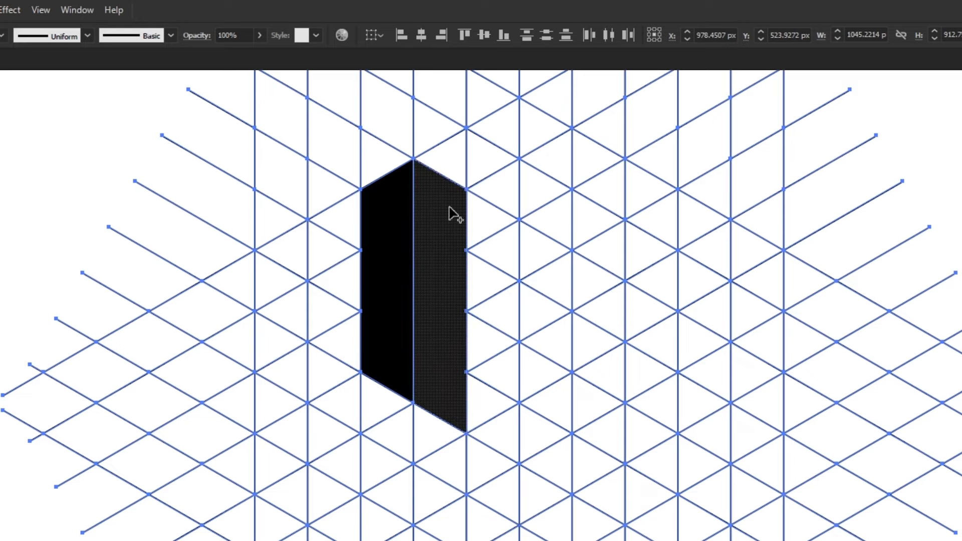
pyautogui.moveTo(450, 213); pyautogui.dragTo(476, 217)
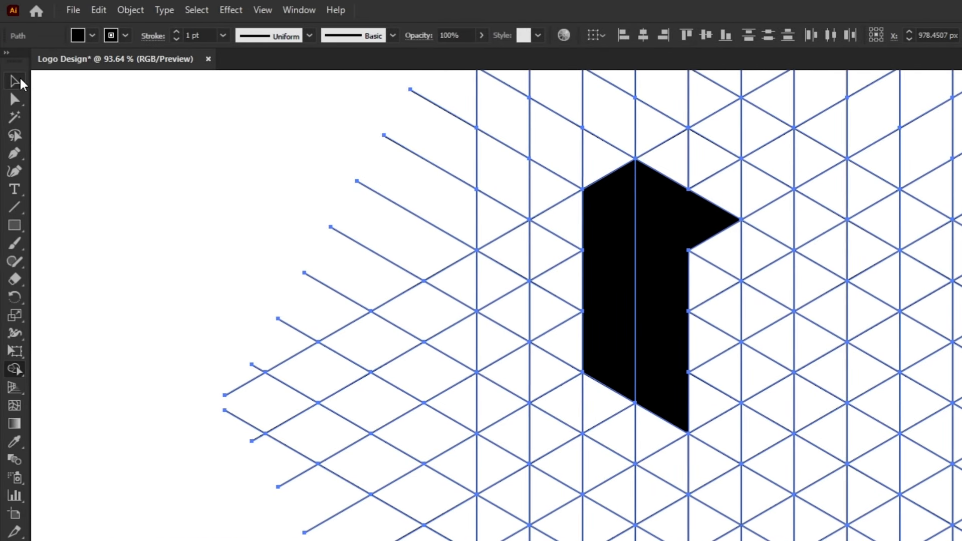
pyautogui.click(18, 81)
pyautogui.click(192, 191)
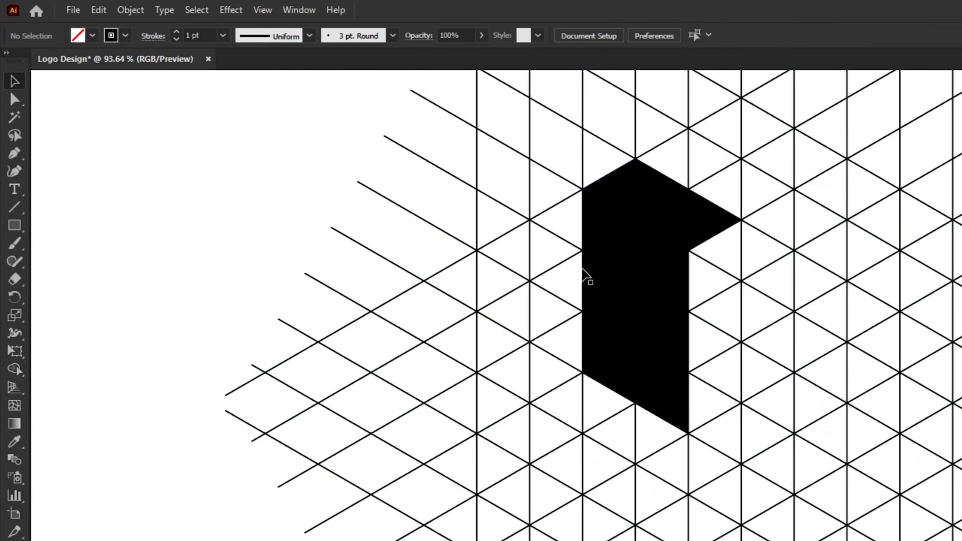
# - Apply the White, Black linear gradient to the left bar and redraw it vertically from top to bottom at -90°
pyautogui.click(604, 277)
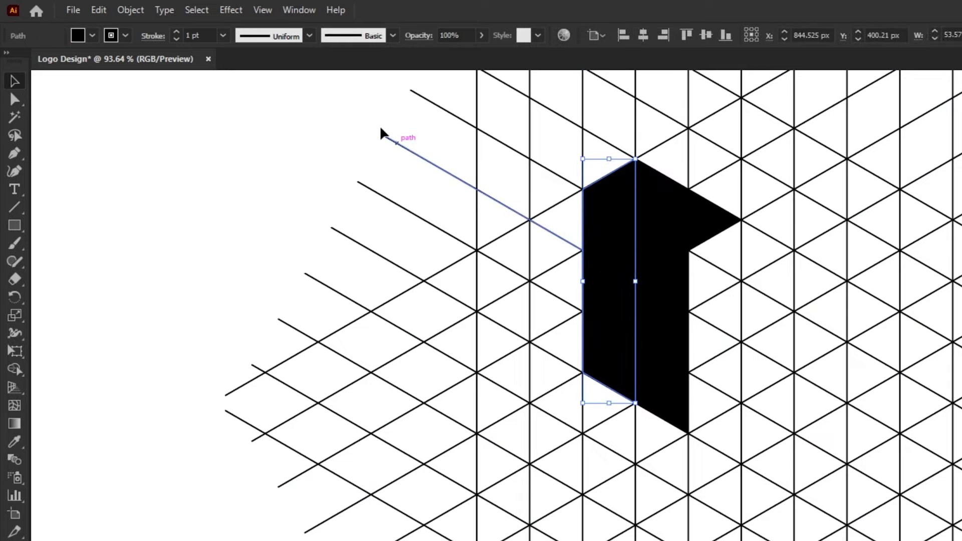
pyautogui.click(299, 10)
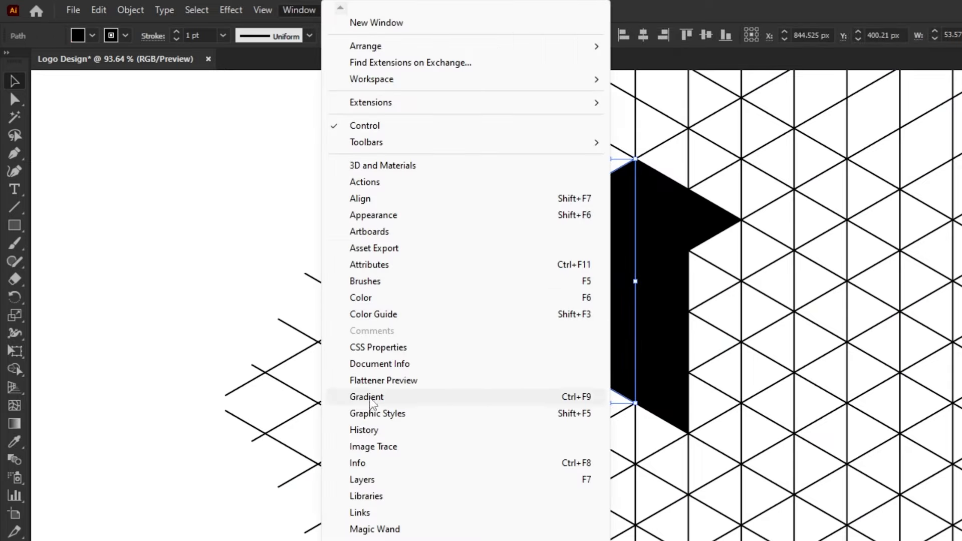
pyautogui.click(366, 396)
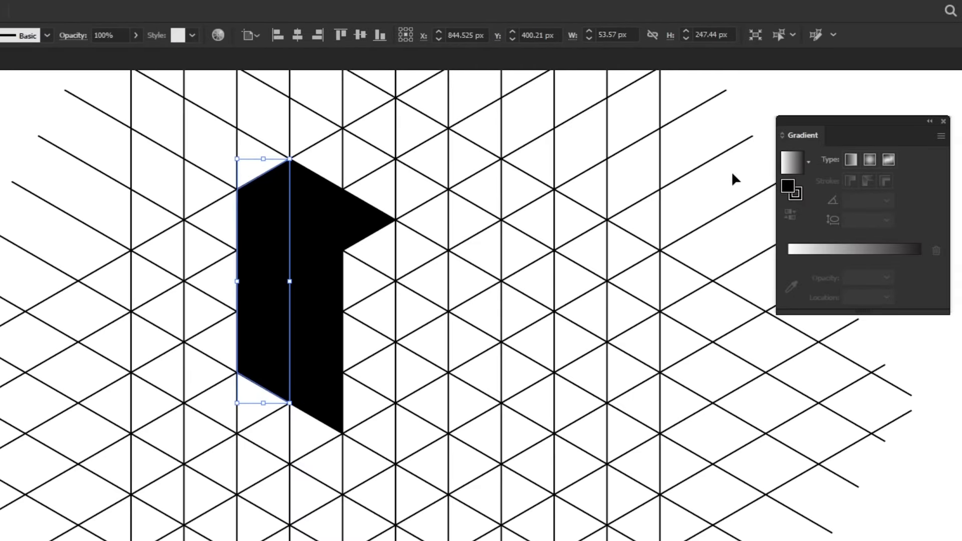
pyautogui.moveTo(865, 122); pyautogui.dragTo(556, 174)
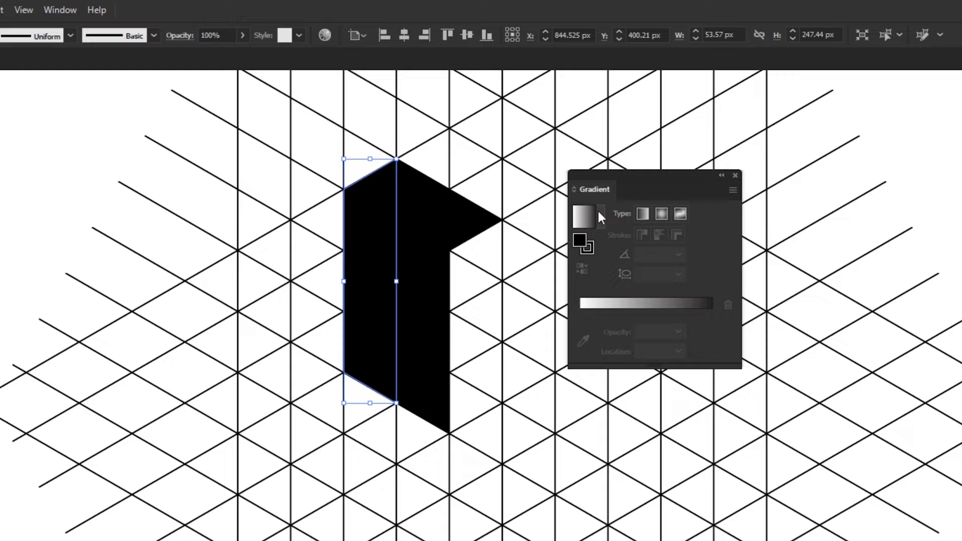
pyautogui.click(599, 214)
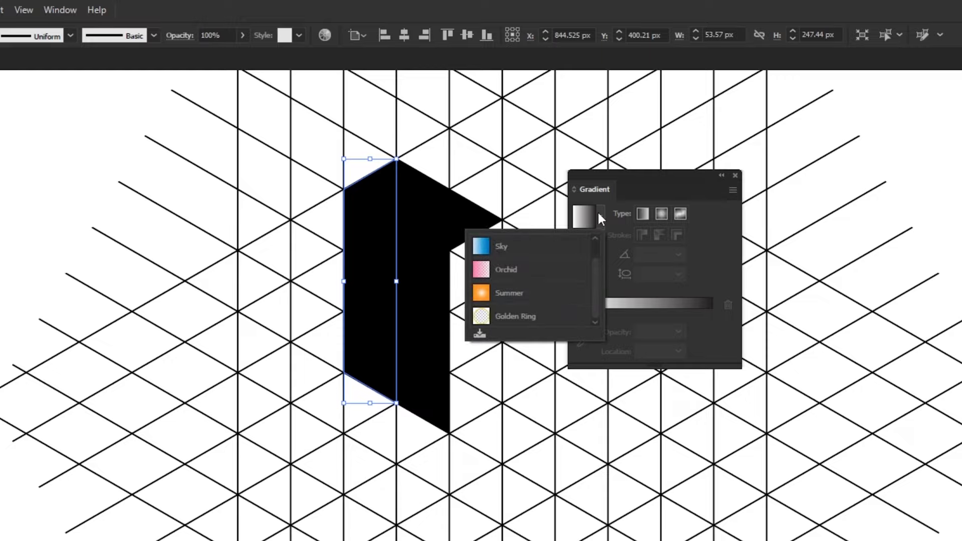
pyautogui.scroll(2, 596, 276)
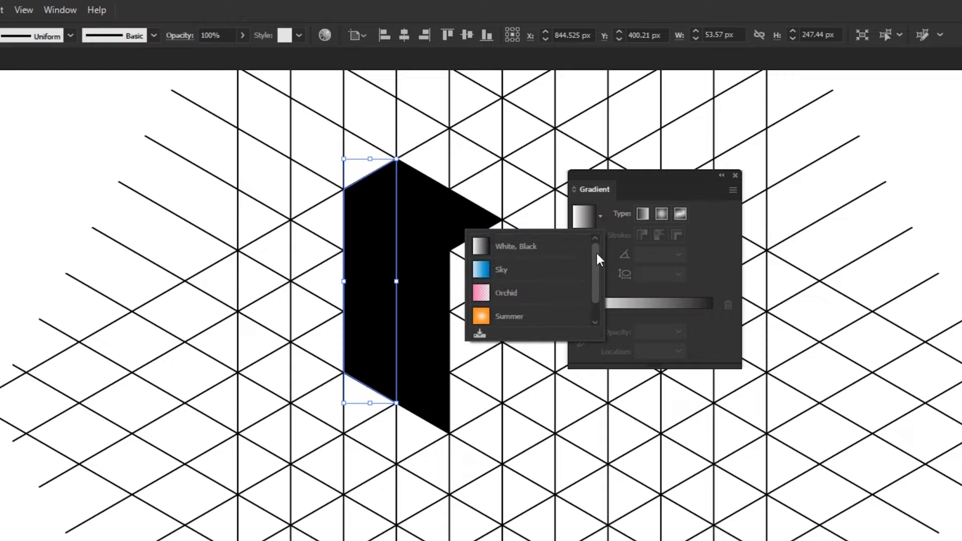
pyautogui.click(555, 251)
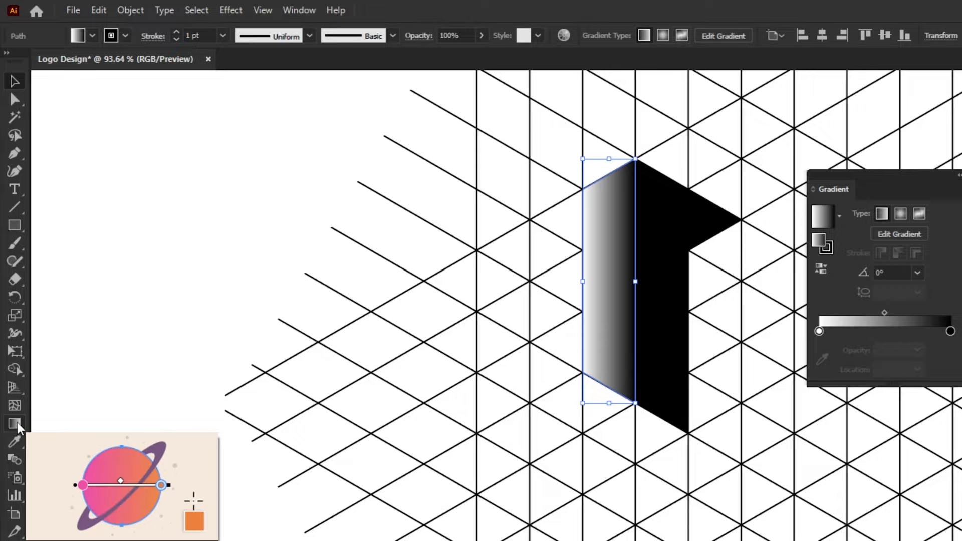
pyautogui.click(17, 423)
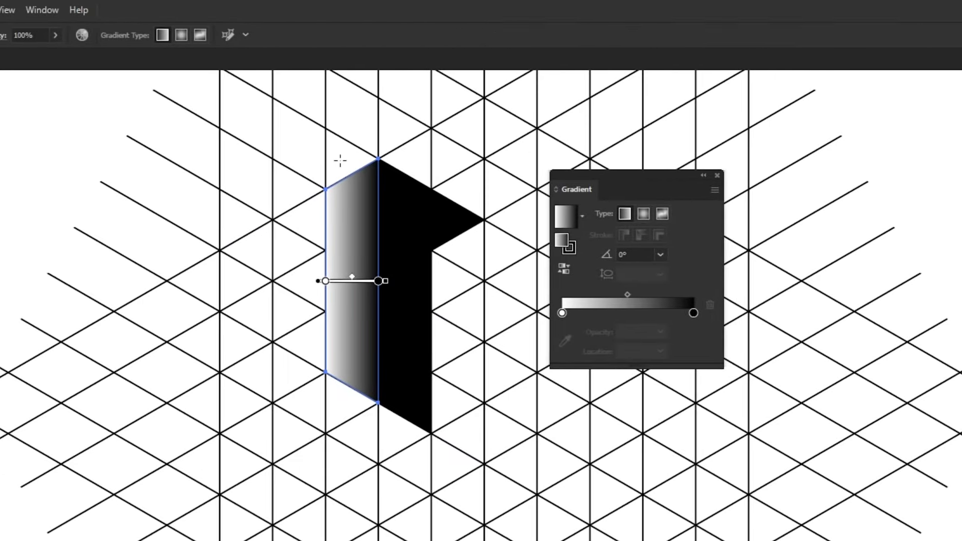
pyautogui.moveTo(351, 161); pyautogui.dragTo(351, 390)
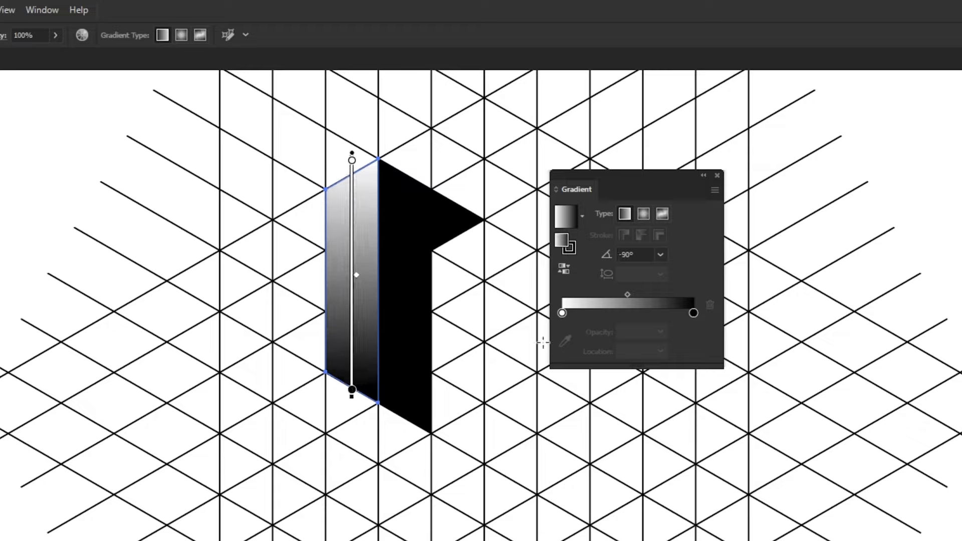
# - Set the gradient's black color stop to R 27, G 20, B 50
pyautogui.doubleClick(694, 314)
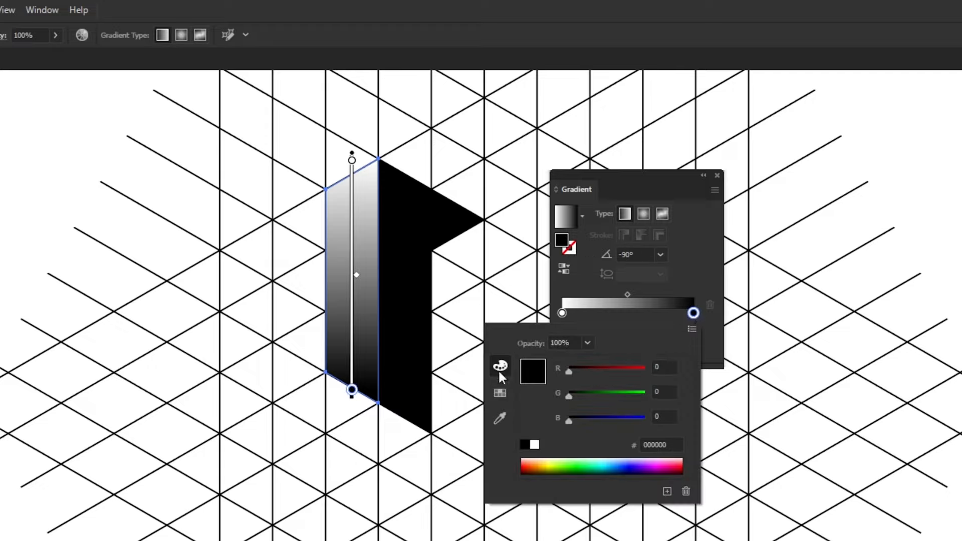
pyautogui.click(500, 393)
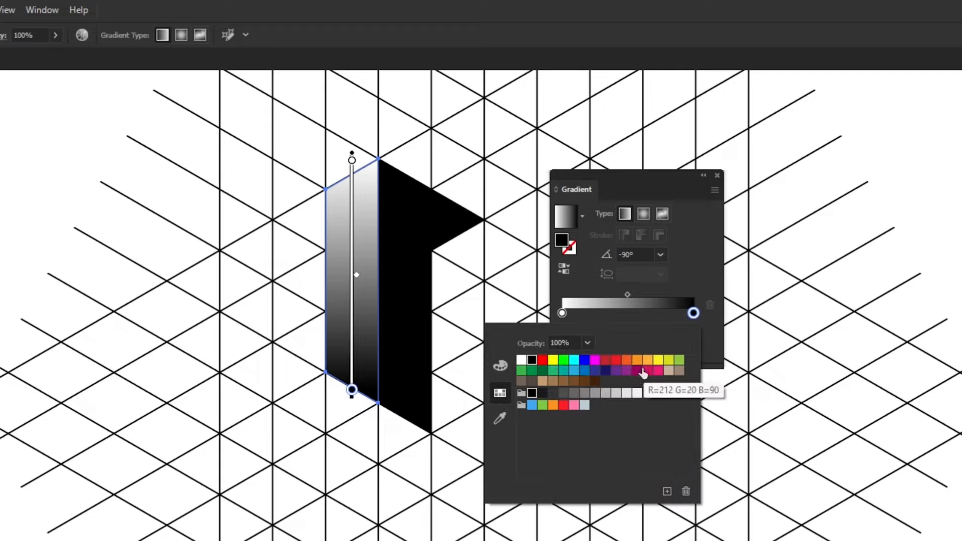
pyautogui.click(500, 366)
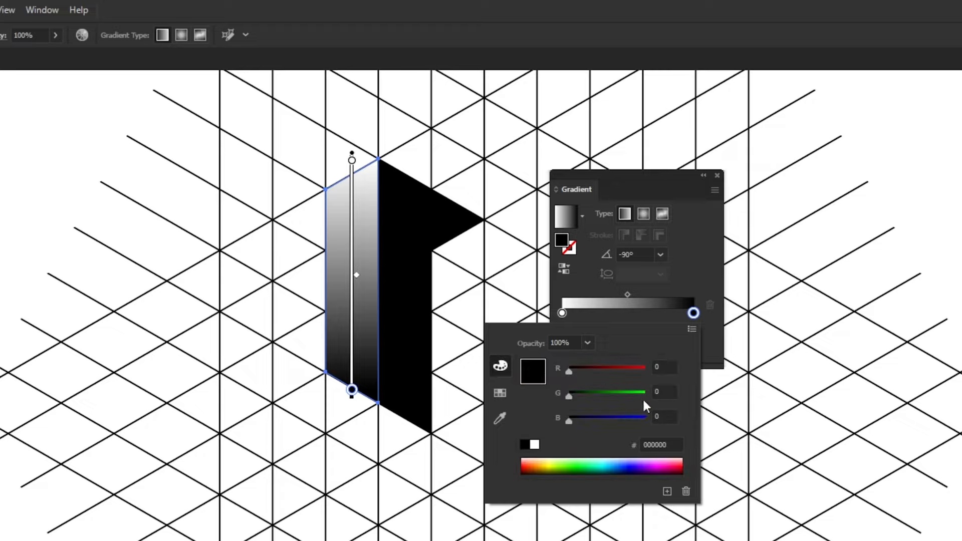
pyautogui.click(659, 417)
pyautogui.write('50')
pyautogui.click(668, 391)
pyautogui.write('2')
pyautogui.click(657, 367)
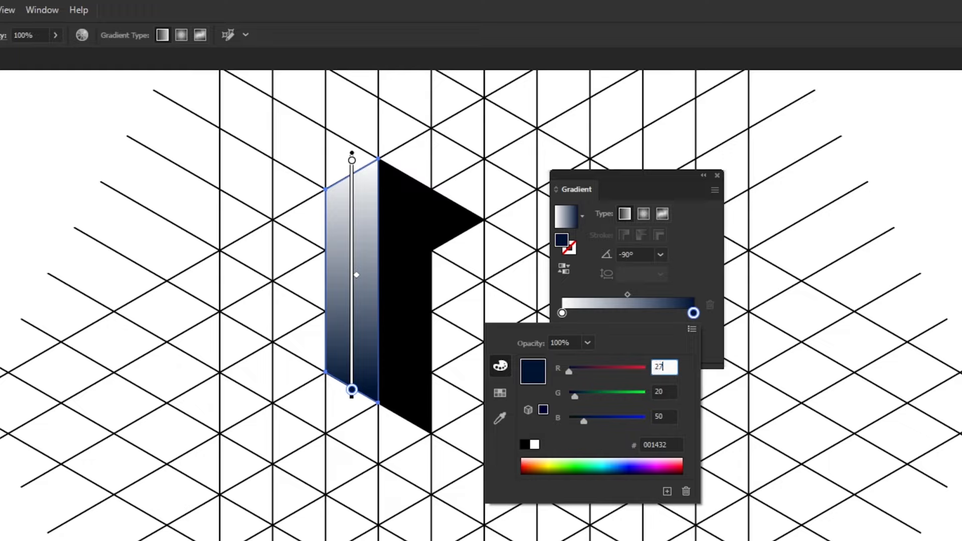
pyautogui.write('27')
pyautogui.click(711, 340)
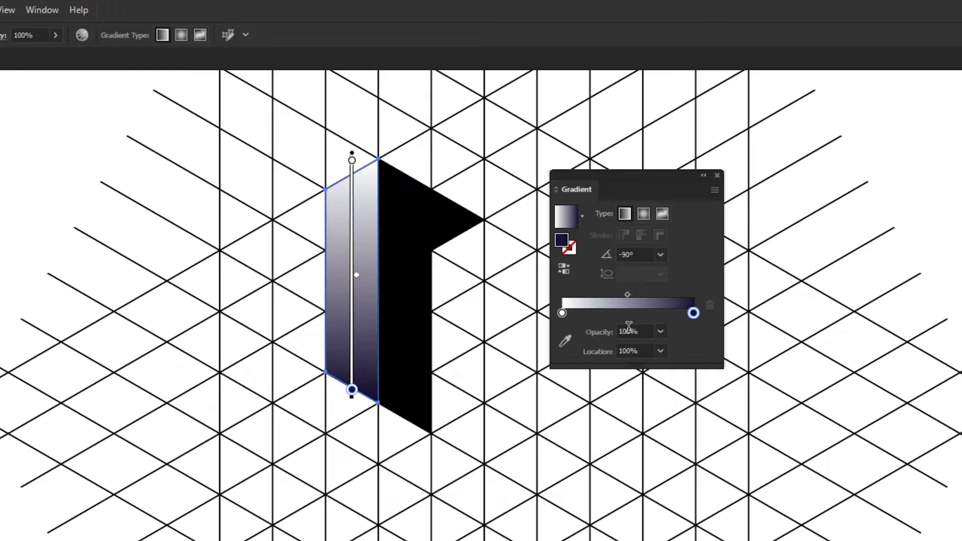
# - Change the gradient's white color stop to the teal swatch and deselect the left bar
pyautogui.doubleClick(561, 314)
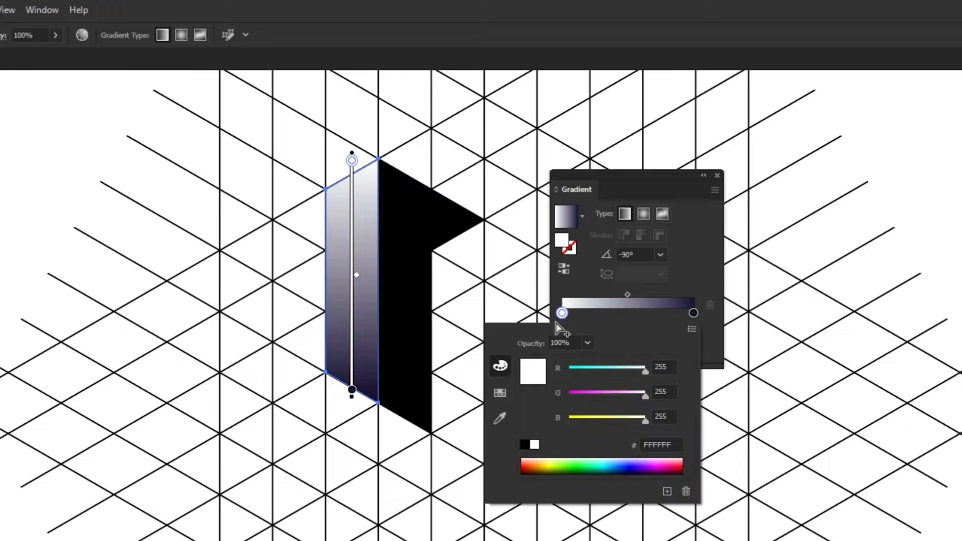
pyautogui.click(503, 390)
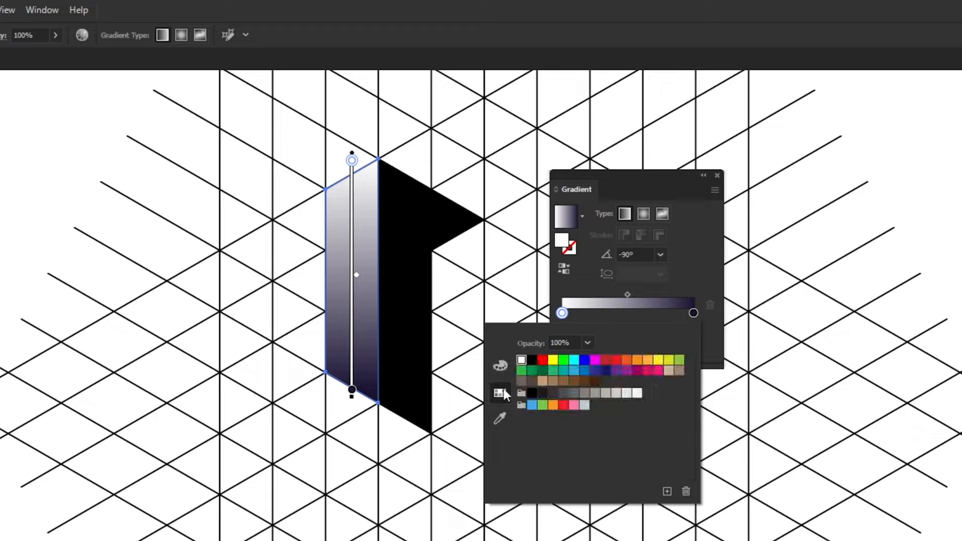
pyautogui.click(563, 371)
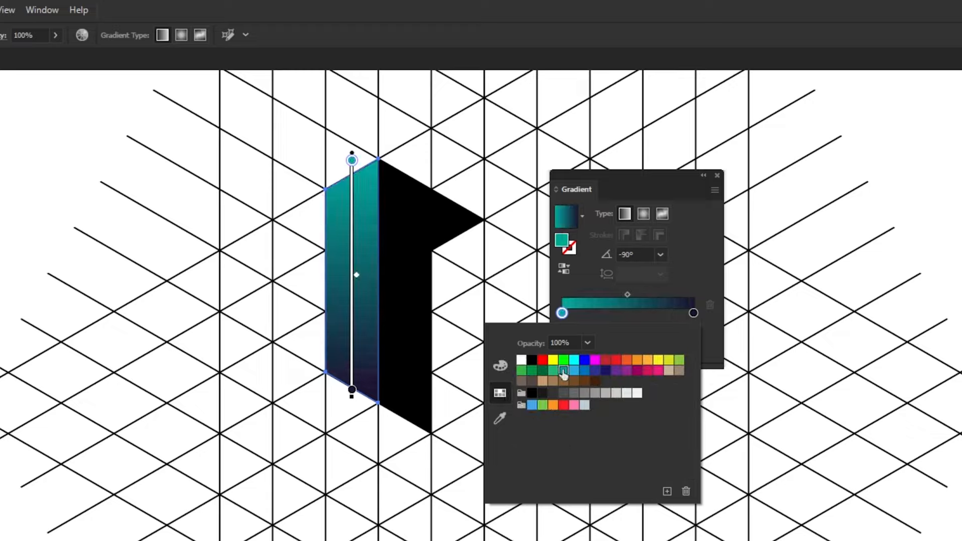
pyautogui.click(706, 331)
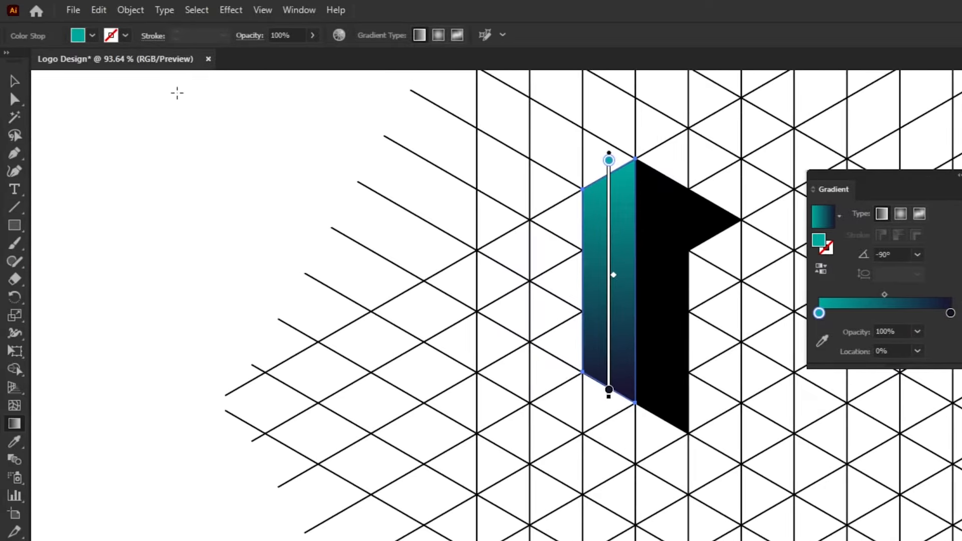
pyautogui.click(14, 80)
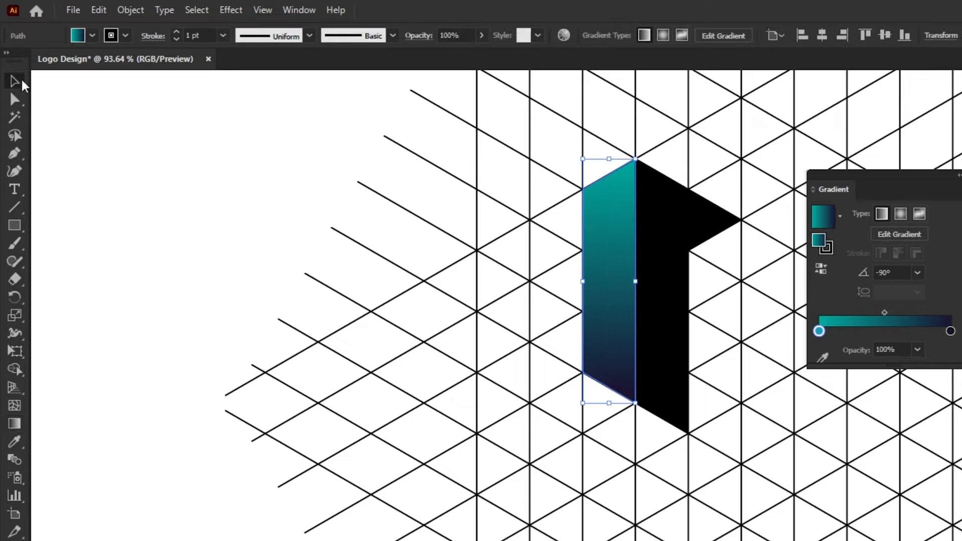
pyautogui.click(145, 215)
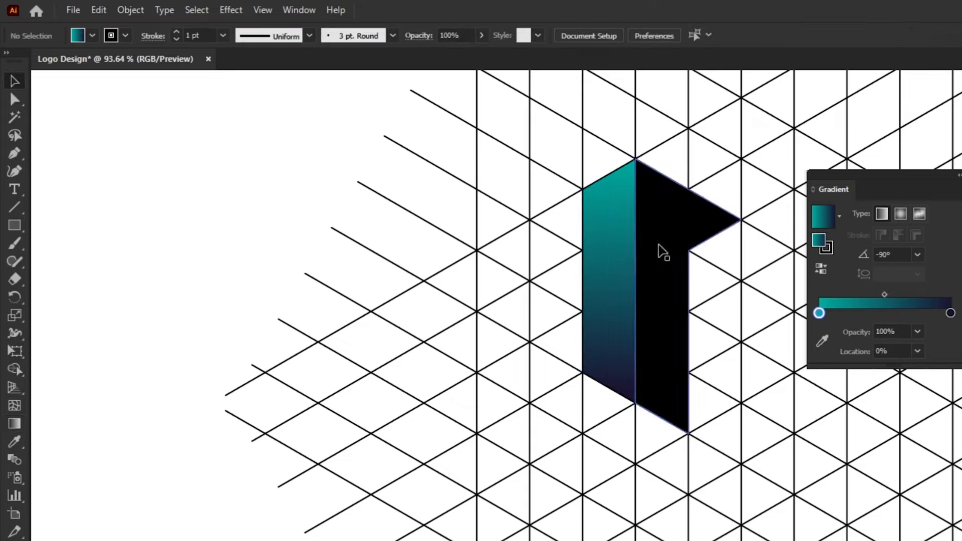
# - Copy the left bar's teal-to-navy gradient onto the black flagged bar with the Eyedropper
pyautogui.click(661, 252)
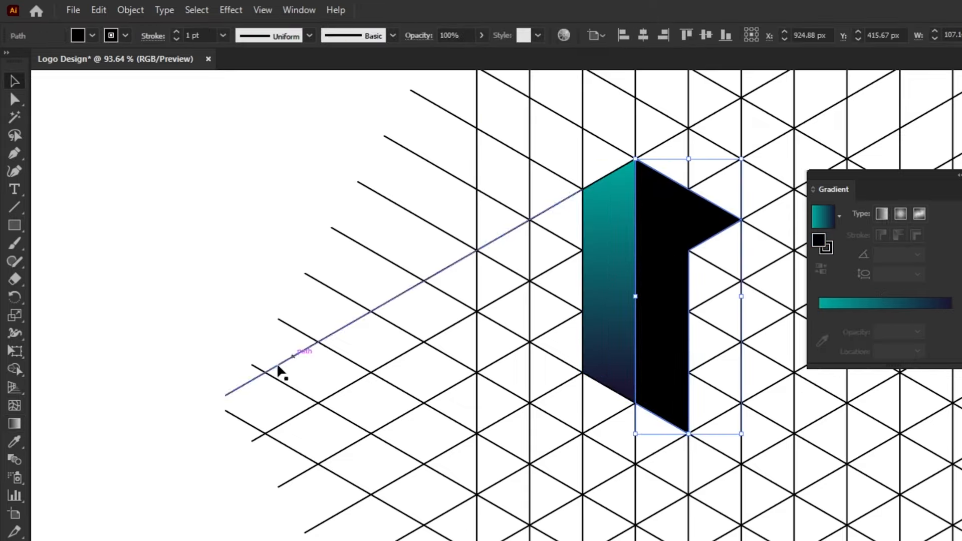
pyautogui.moveTo(14, 444); pyautogui.dragTo(81, 446)
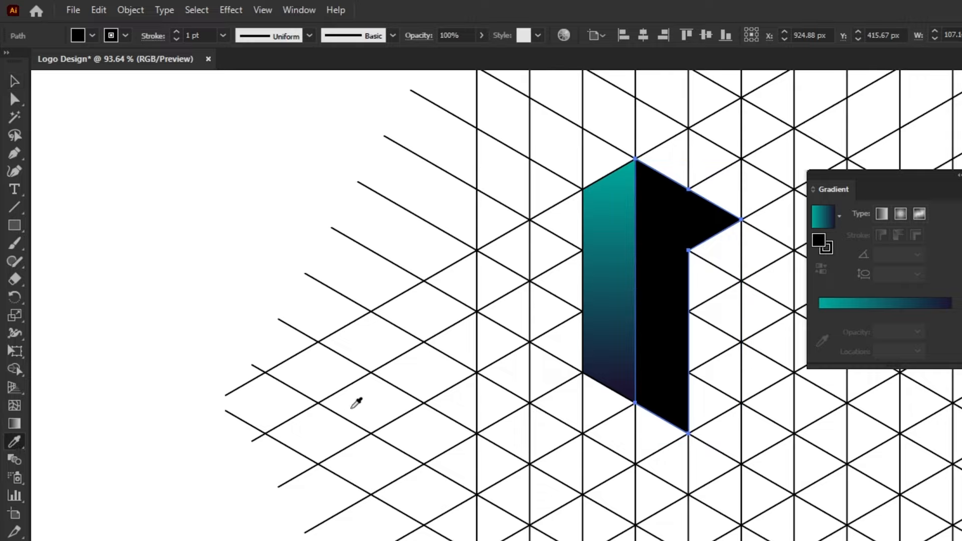
pyautogui.click(612, 300)
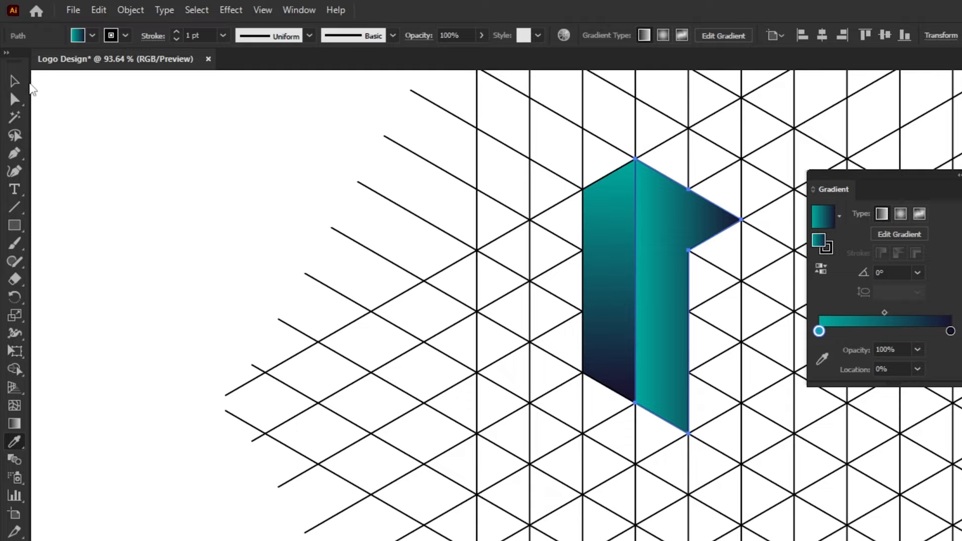
pyautogui.click(15, 81)
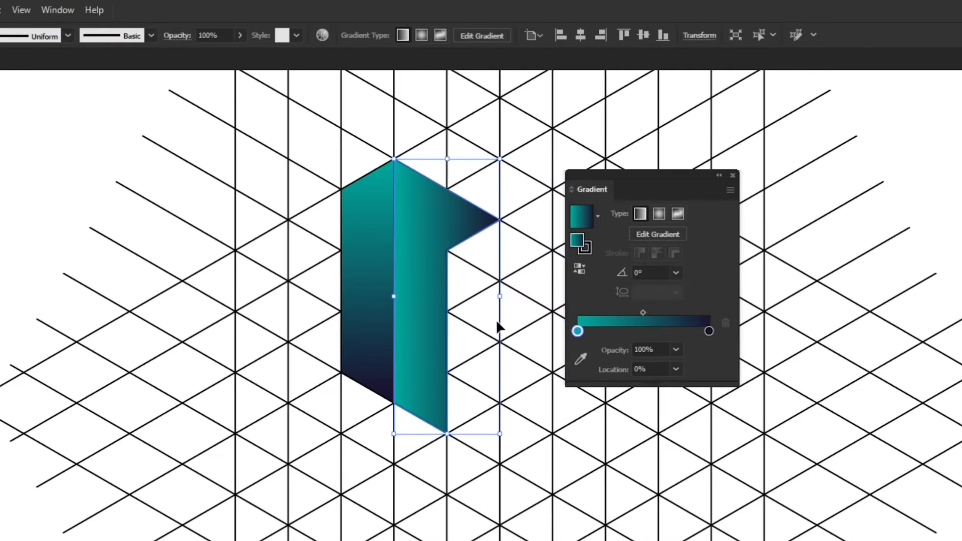
# - Change the teal stop of the flagged bar's gradient to RGB Cyan and move the Gradient panel clear of the artwork
pyautogui.doubleClick(577, 331)
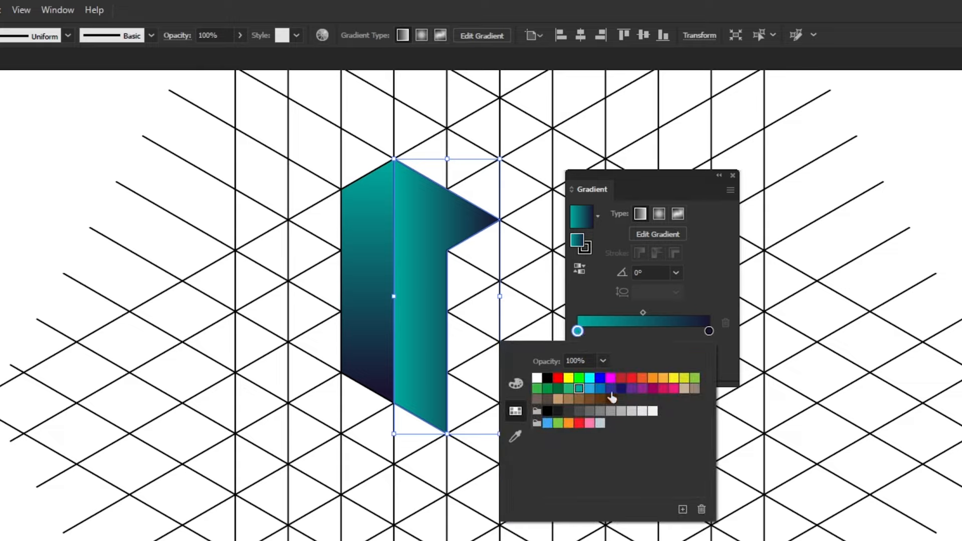
pyautogui.click(589, 379)
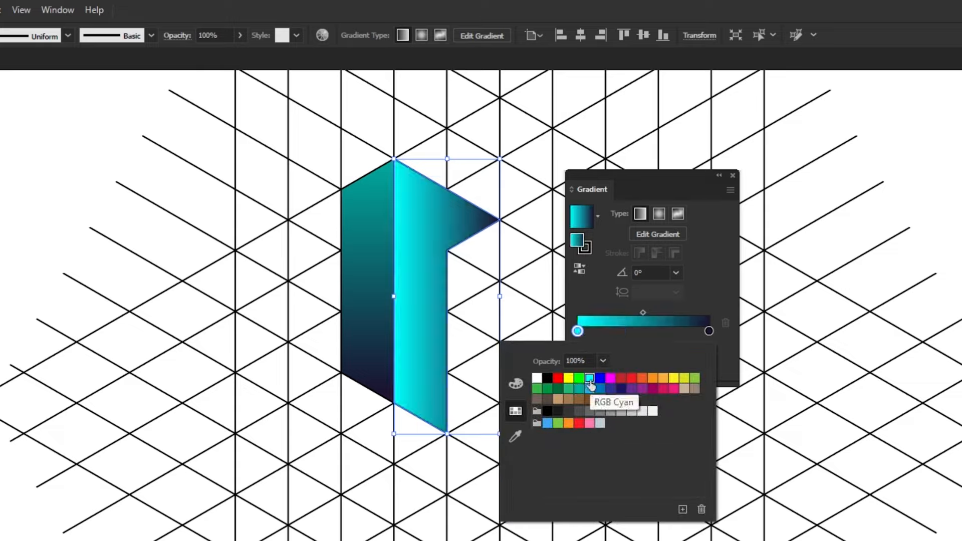
pyautogui.click(728, 359)
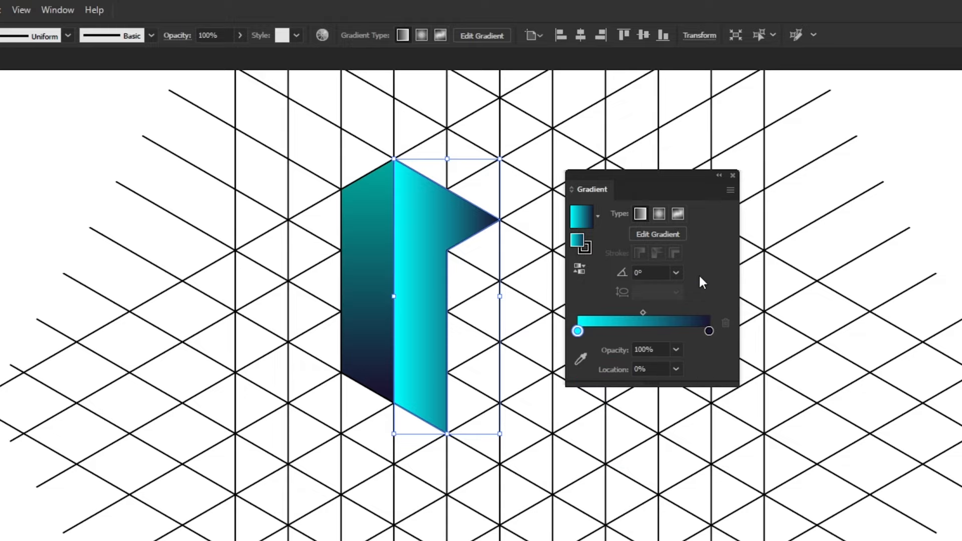
pyautogui.moveTo(674, 179); pyautogui.dragTo(961, 91)
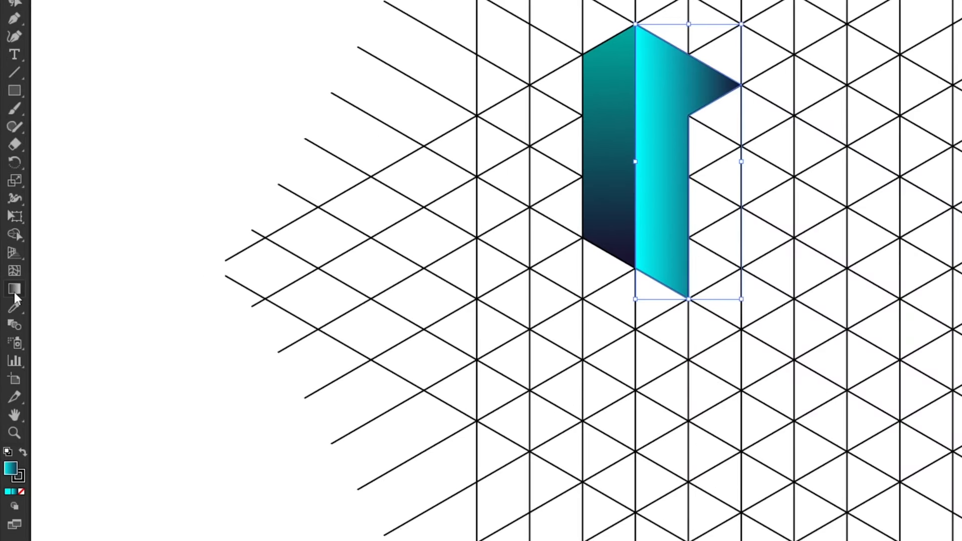
# - Redraw the flagged bar's gradient diagonally from upper left to lower right, shift its cyan stop slightly inward, and deselect the bar
pyautogui.click(14, 293)
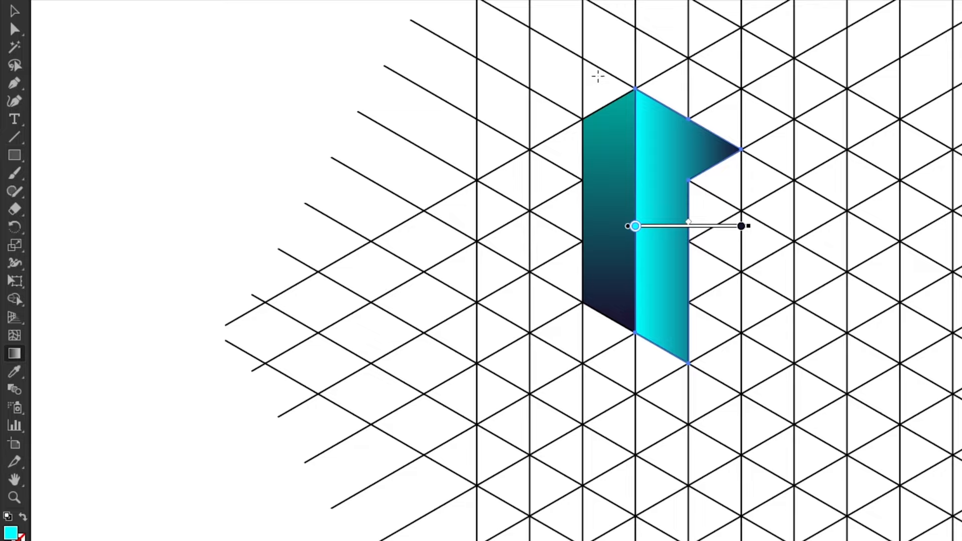
pyautogui.moveTo(598, 77)
pyautogui.mouseDown()
pyautogui.moveTo(666, 155)
pyautogui.moveTo(798, 233)
pyautogui.mouseUp()
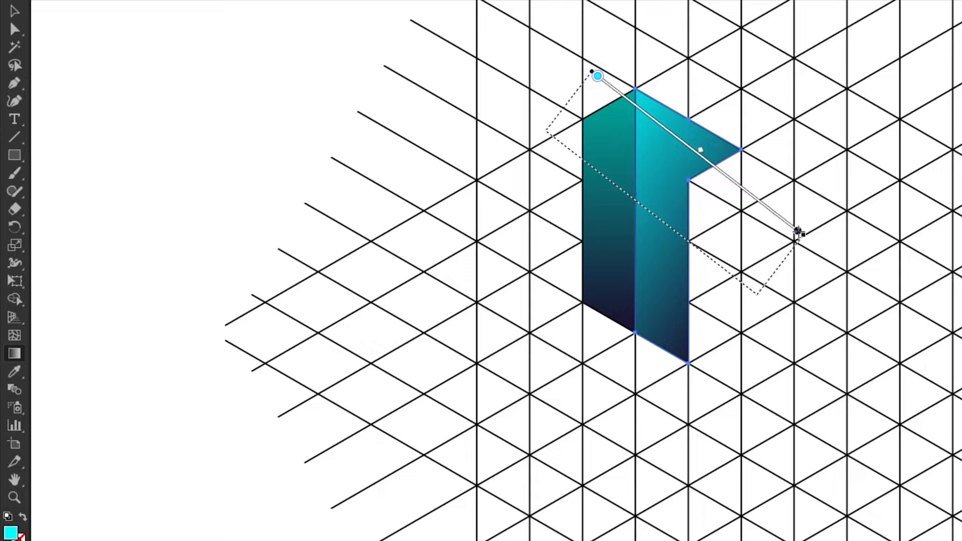
pyautogui.hotkey('ctrl', 'z')
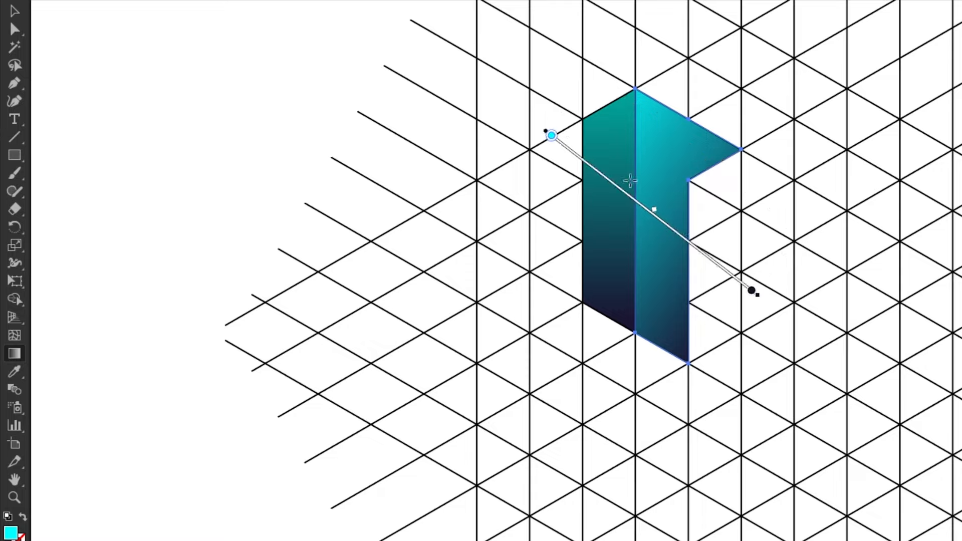
pyautogui.moveTo(551, 136); pyautogui.dragTo(568, 149)
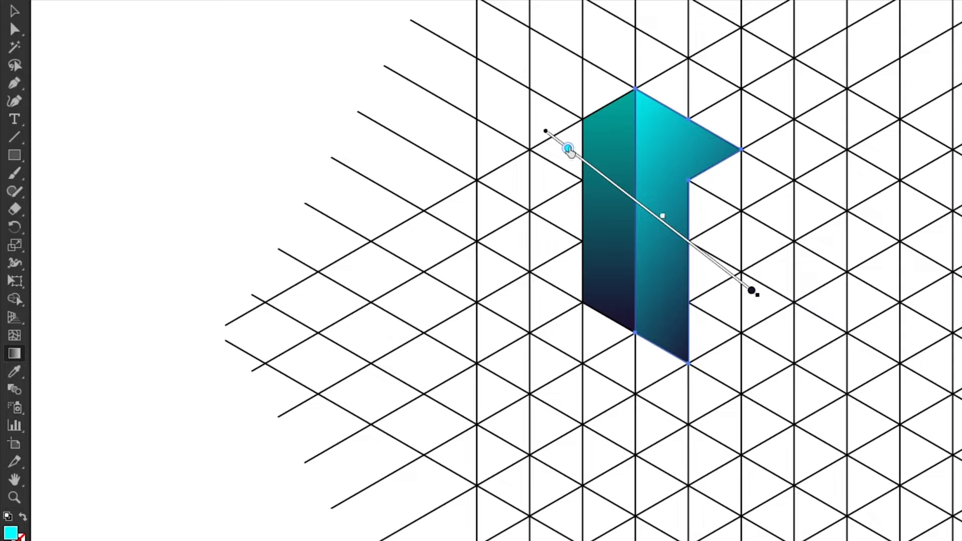
pyautogui.click(17, 9)
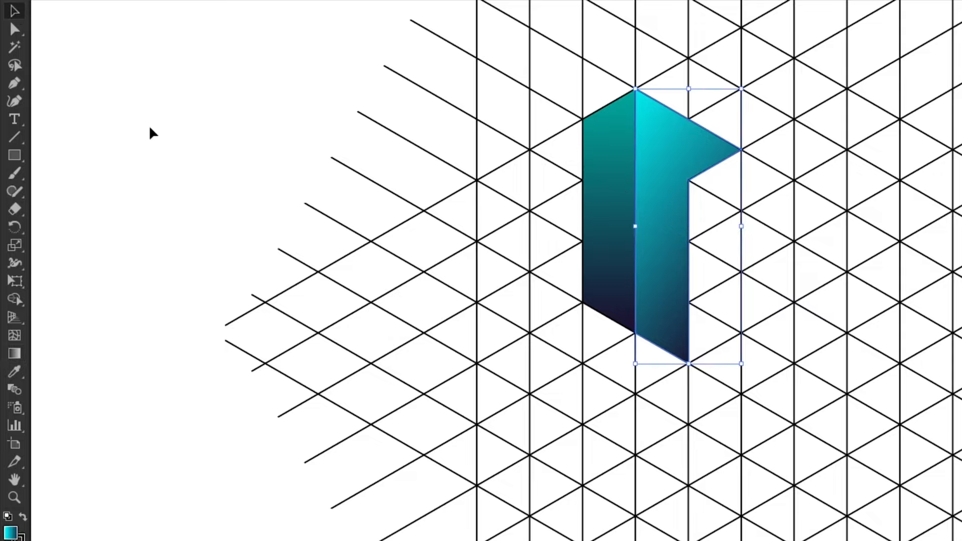
pyautogui.click(153, 134)
# - Remove the stroke from both gradient bars and deselect them
pyautogui.click(631, 265)
pyautogui.keyDown('shift'); pyautogui.click(662, 266); pyautogui.keyUp('shift')
pyautogui.click(111, 34)
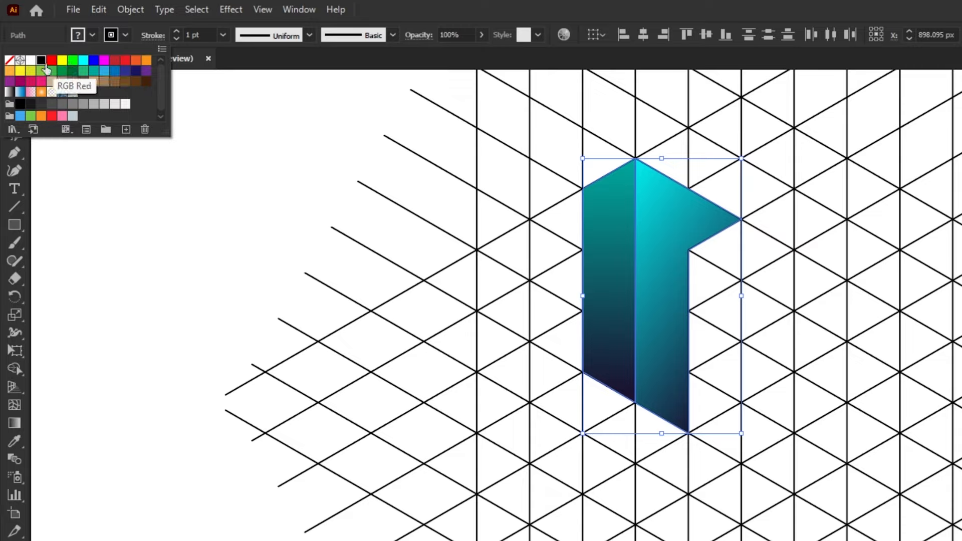
pyautogui.click(9, 60)
pyautogui.click(35, 32)
pyautogui.click(141, 192)
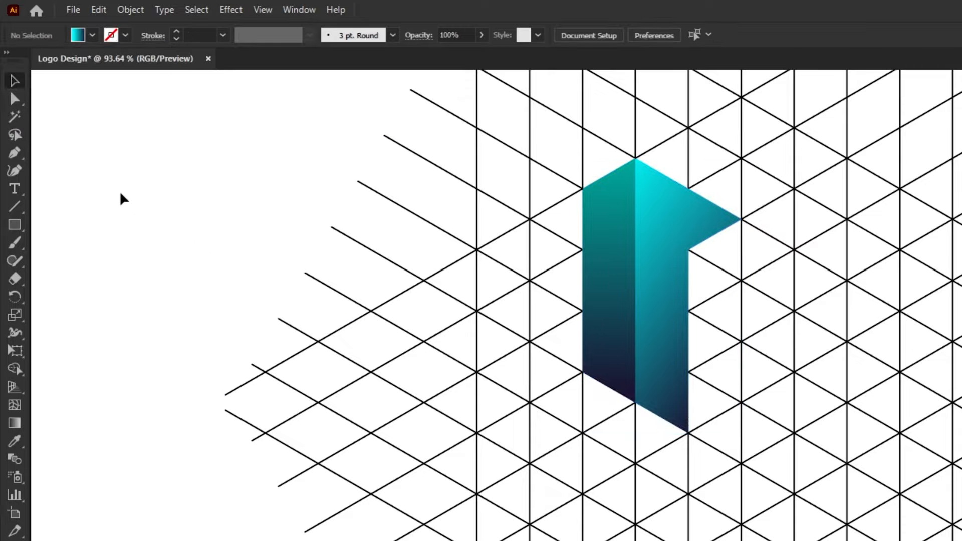
# - Draw a vertical line with a black stroke along the edge shared by the two bars, from its upper to its lower corner
pyautogui.click(15, 207)
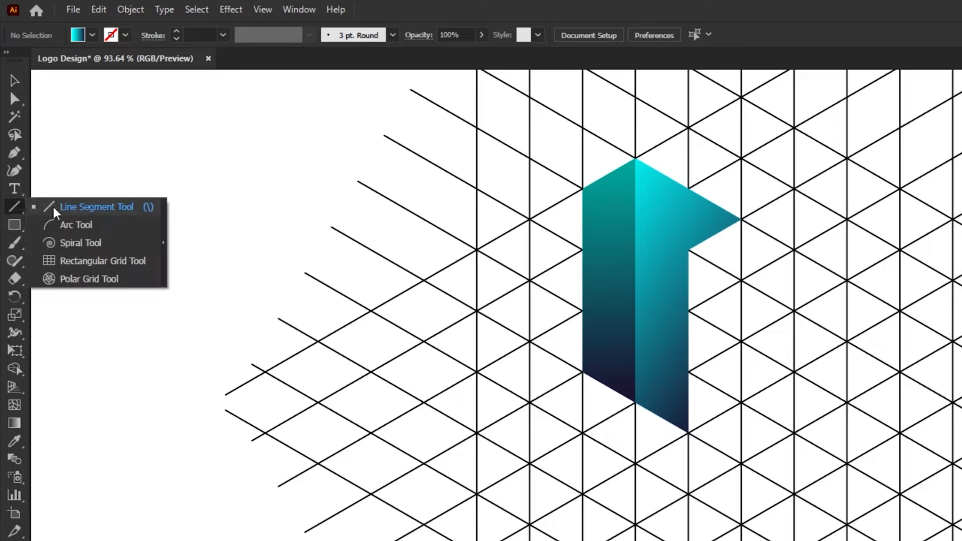
pyautogui.click(84, 211)
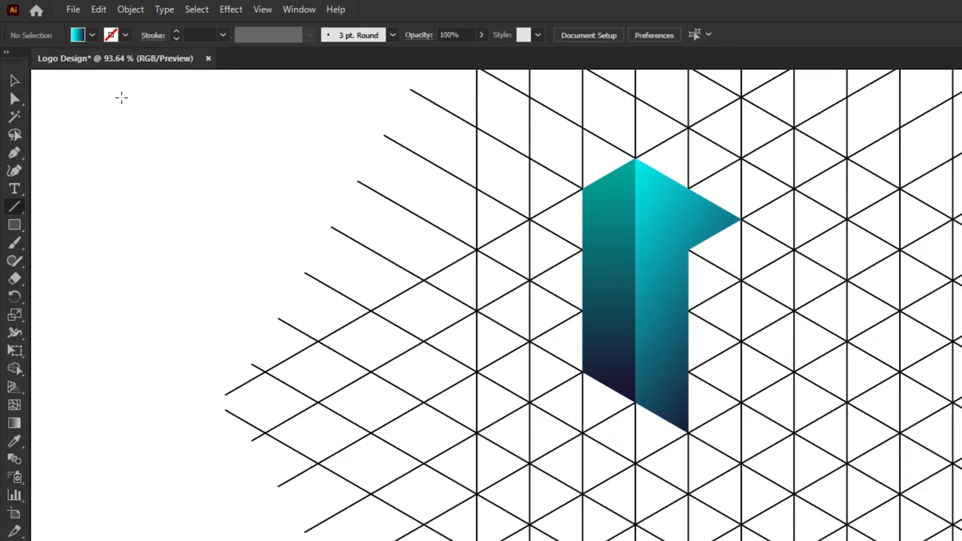
pyautogui.click(126, 35)
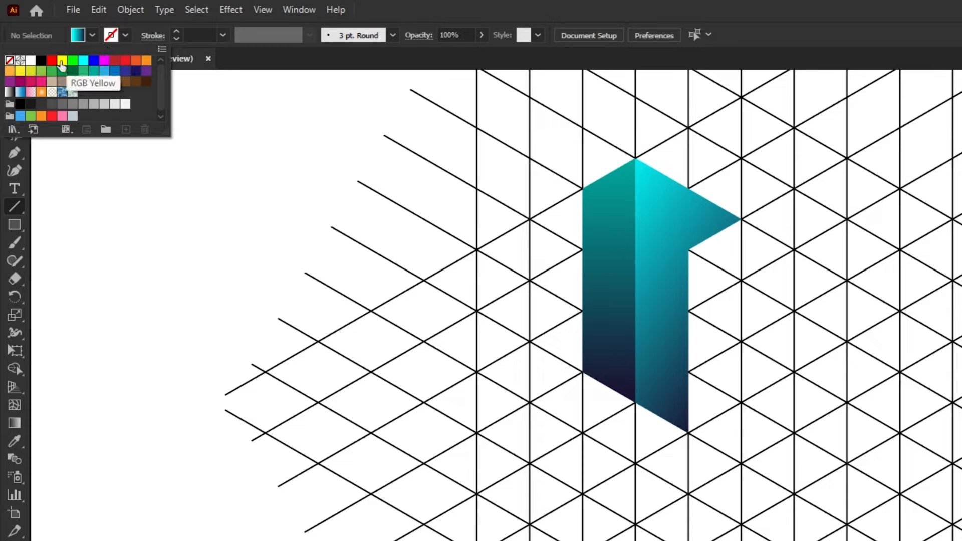
pyautogui.click(41, 61)
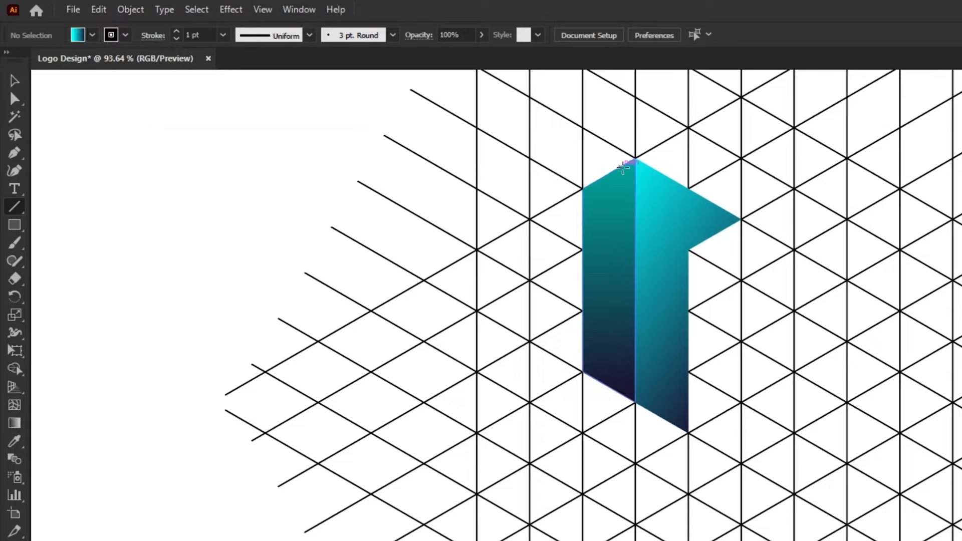
pyautogui.moveTo(635, 158); pyautogui.dragTo(635, 403)
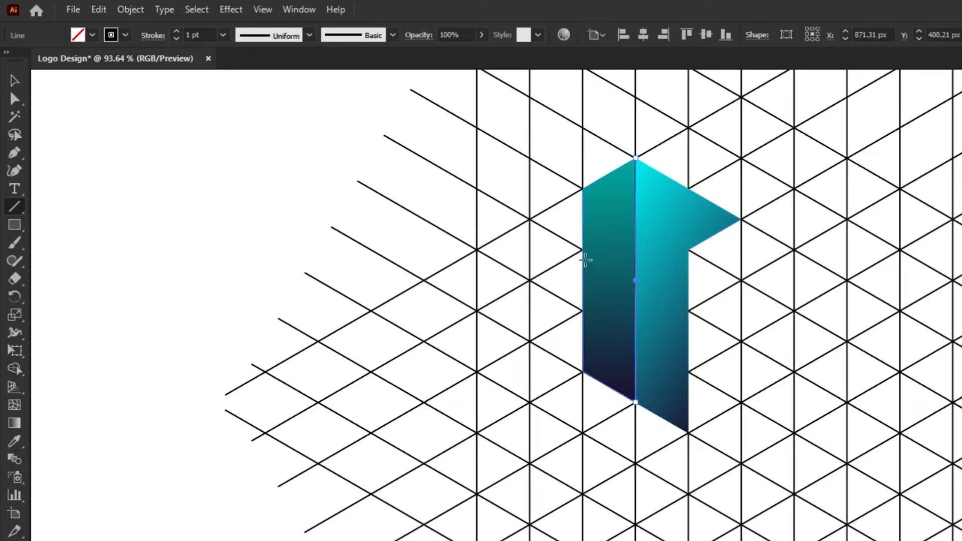
# - Set the line's stroke weight to 15 pt and apply Width Profile 1 to taper both ends
pyautogui.click(176, 31)
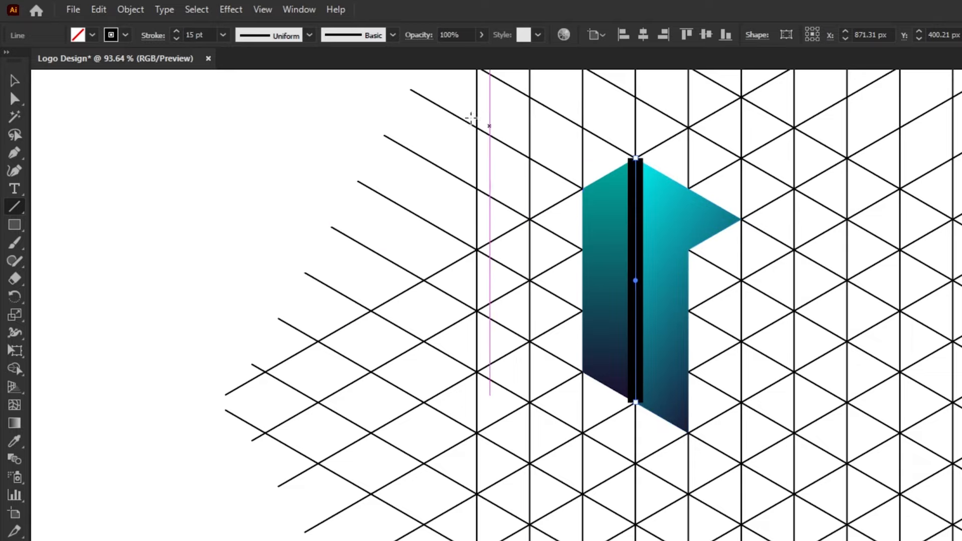
pyautogui.click(285, 39)
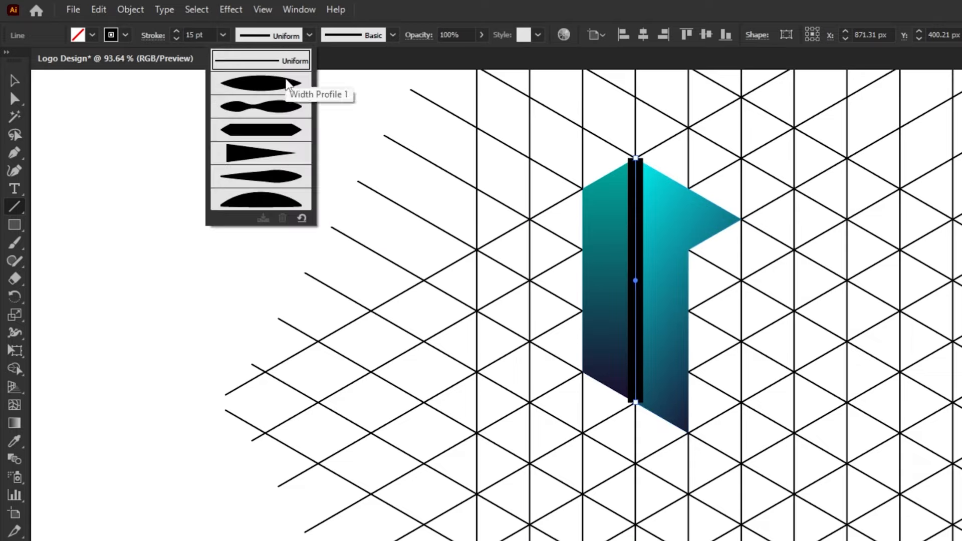
pyautogui.click(287, 86)
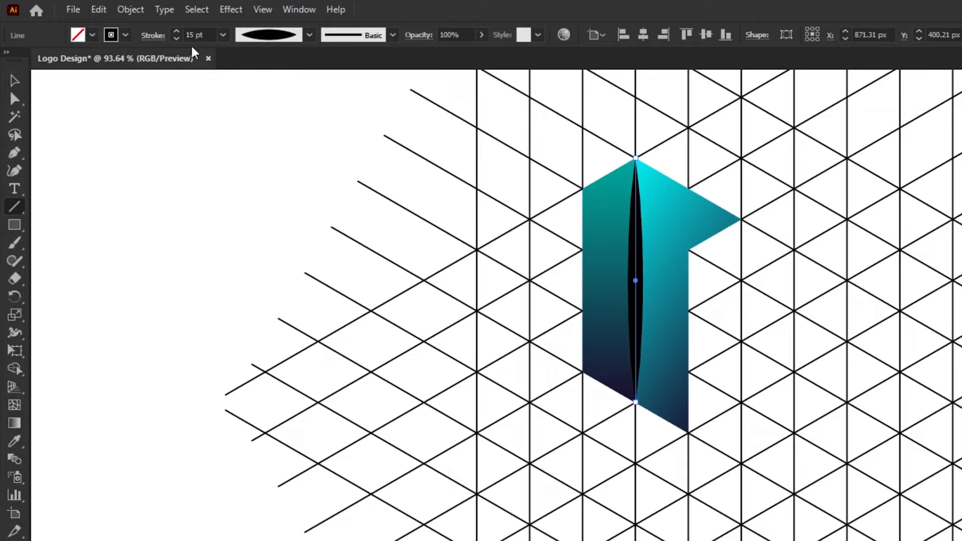
# - Reduce the tapered line's stroke weight to 1 pt
pyautogui.click(177, 39)
pyautogui.click(177, 39)
pyautogui.click(176, 39)
pyautogui.click(177, 39)
pyautogui.click(177, 39)
pyautogui.click(176, 40)
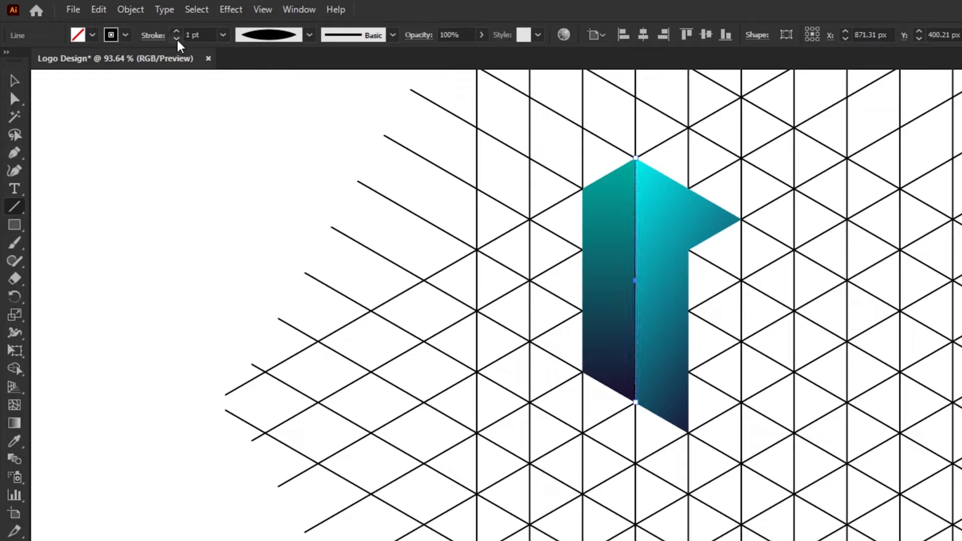
# - Color the tapered line's stroke cyan and deselect it
pyautogui.click(125, 35)
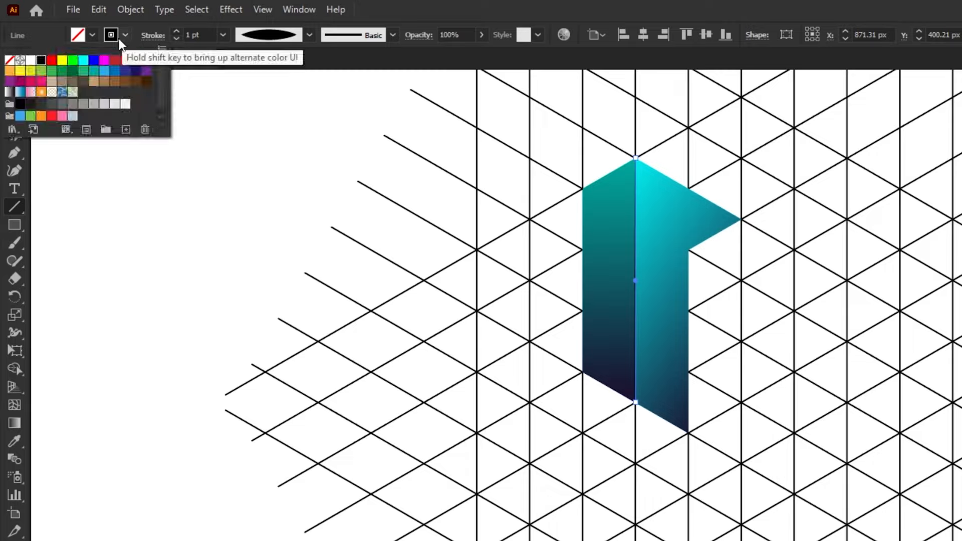
pyautogui.click(84, 61)
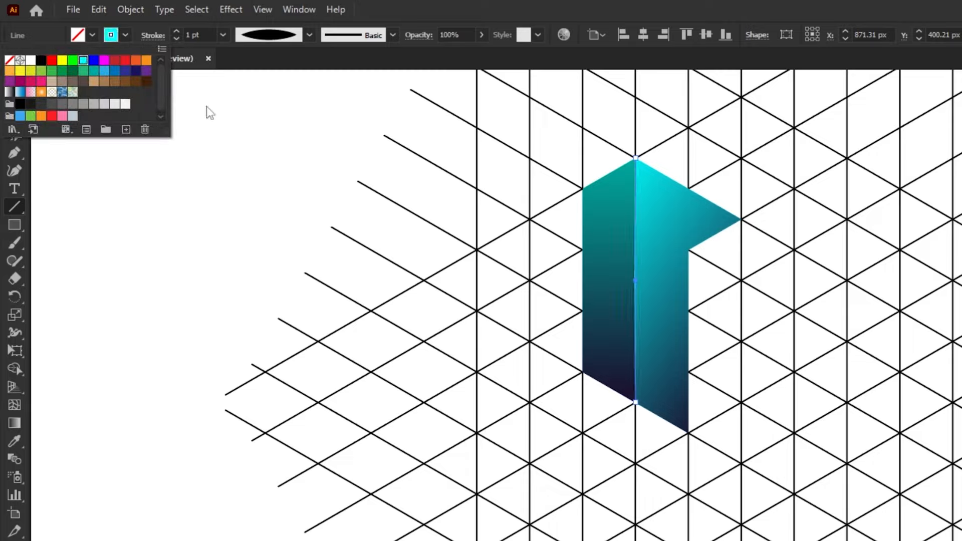
pyautogui.click(17, 81)
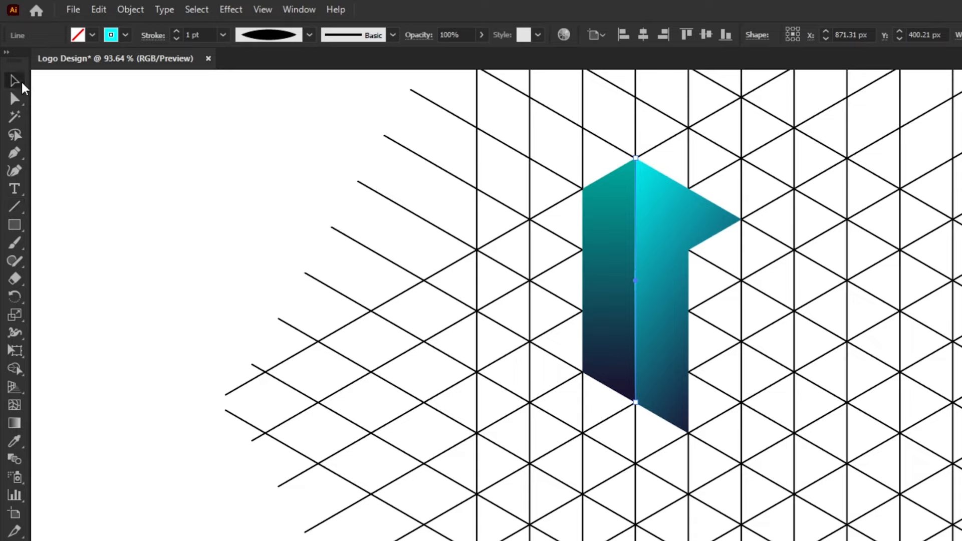
pyautogui.click(165, 169)
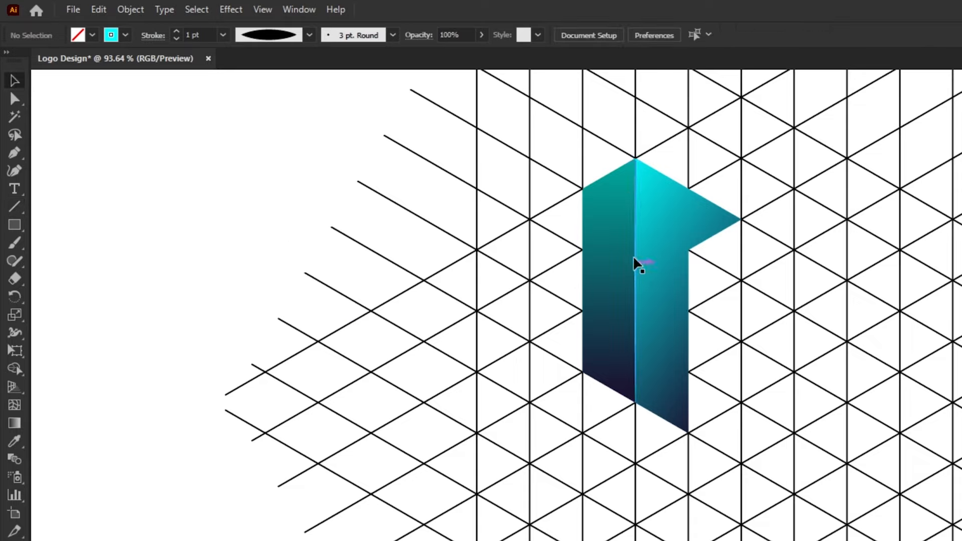
# - Select both bars with the highlight line and create a copy rotated 60° around the grid's center point
pyautogui.click(646, 299)
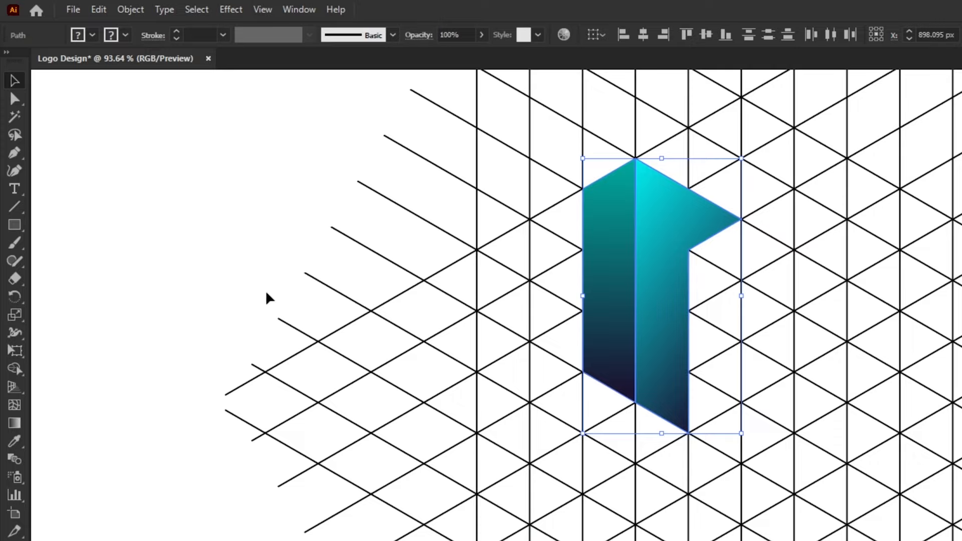
pyautogui.click(22, 299)
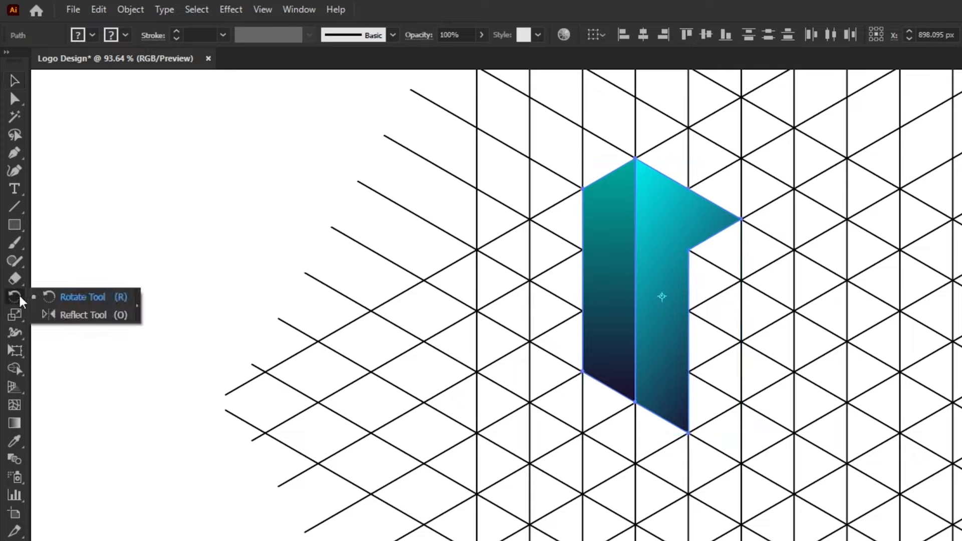
pyautogui.click(83, 299)
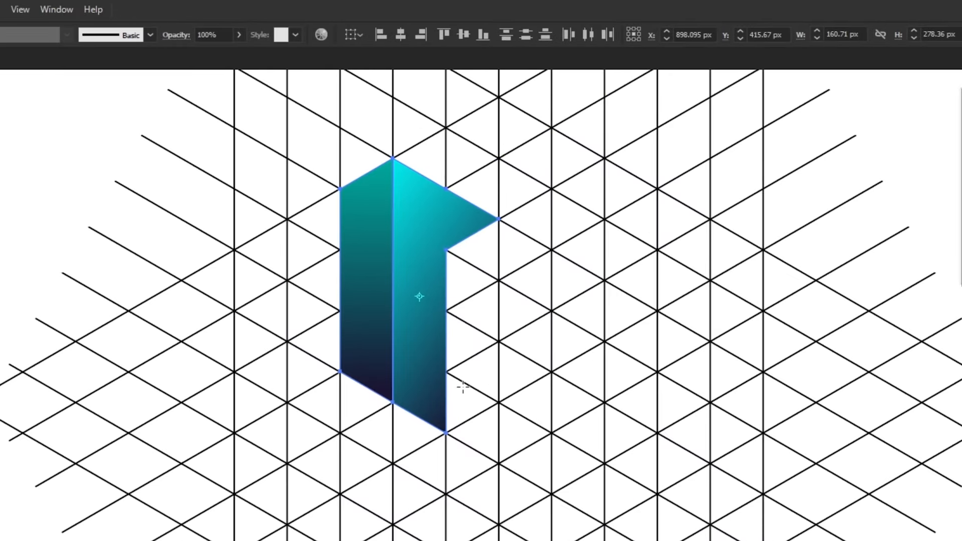
pyautogui.keyDown('alt'); pyautogui.click(499, 402); pyautogui.keyUp('alt')
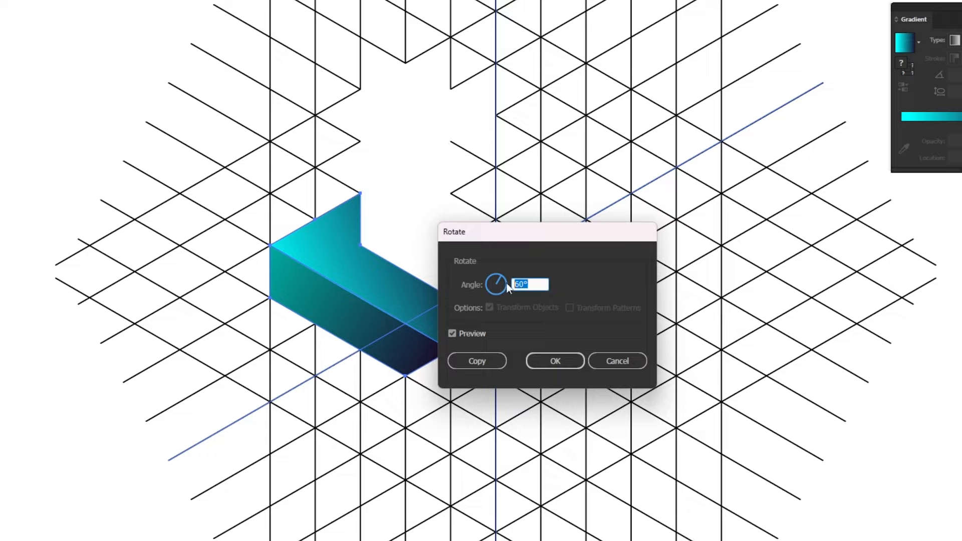
pyautogui.click(496, 361)
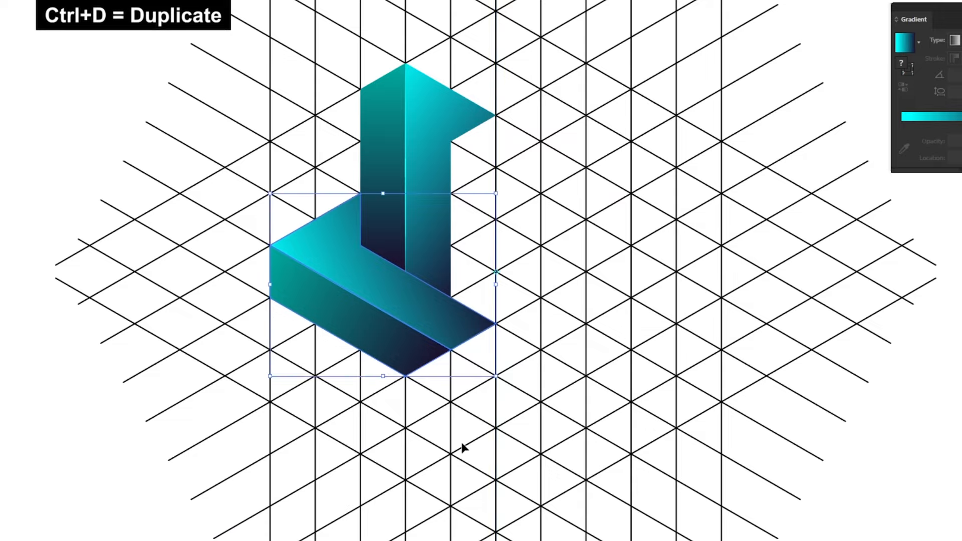
# - Repeat the rotated copy four more times to complete the six-armed star, then deselect it
pyautogui.hotkey('ctrl', 'd')
pyautogui.hotkey('ctrl', 'd')
pyautogui.hotkey('ctrl', 'd')
pyautogui.hotkey('ctrl', 'd')
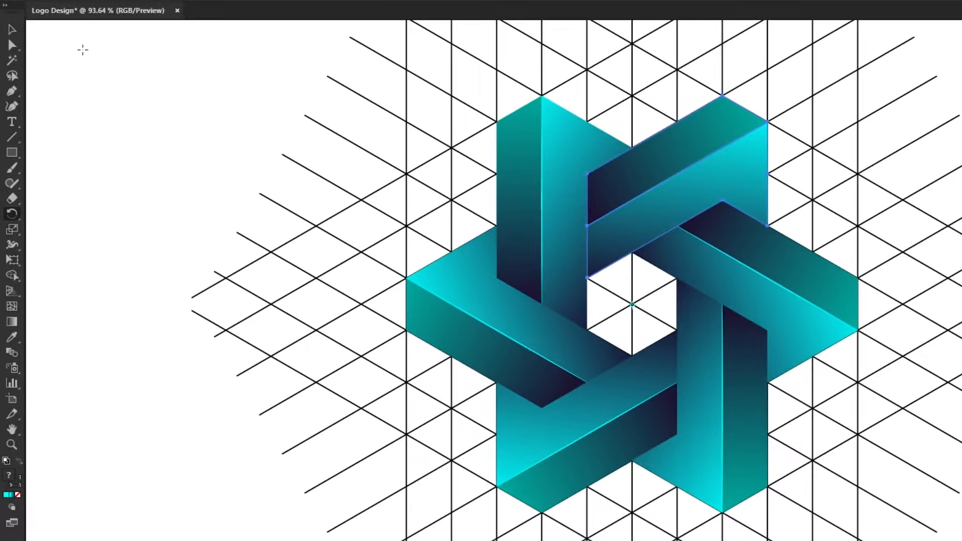
pyautogui.click(19, 30)
pyautogui.click(119, 110)
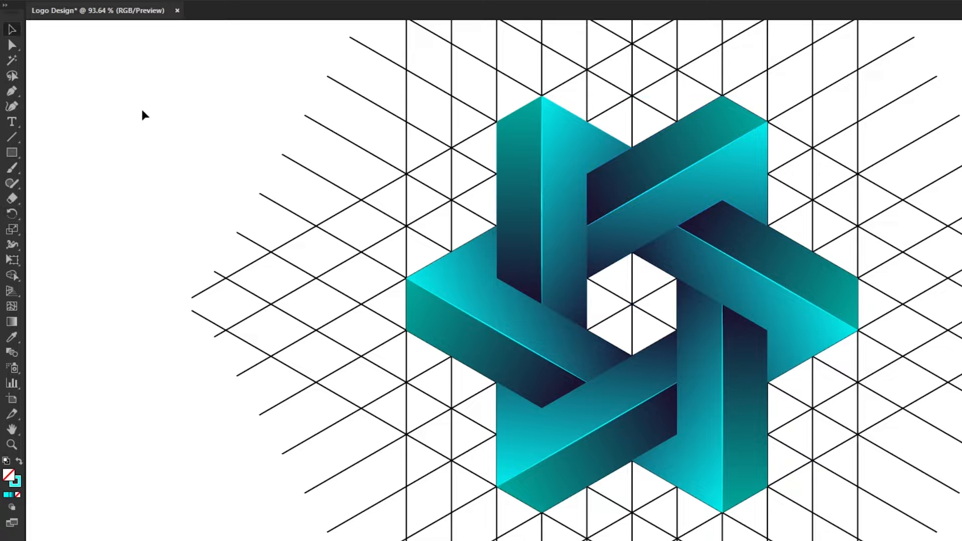
# - Delete all remaining isometric grid lines around and inside the star, leaving only the logo shapes
pyautogui.moveTo(197, 106); pyautogui.dragTo(348, 427)
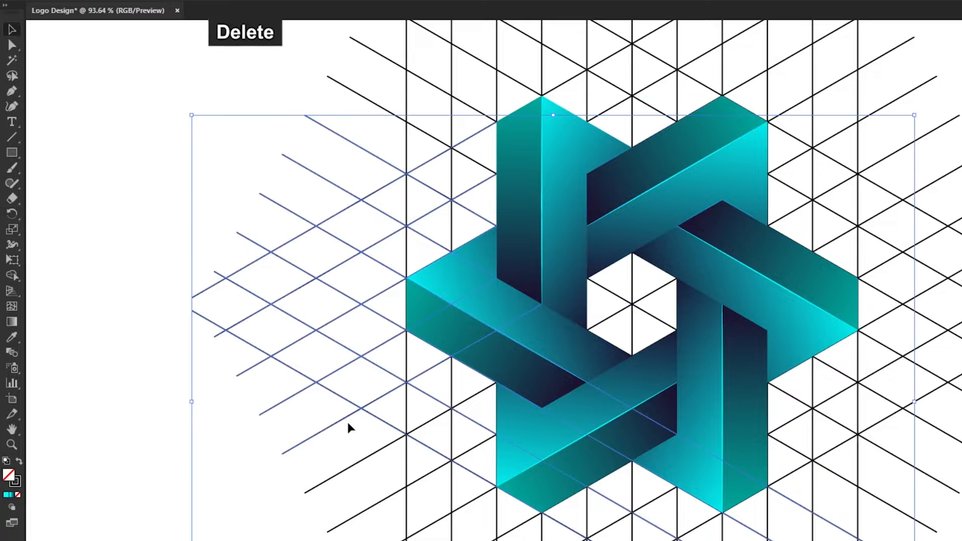
pyautogui.press('Delete')
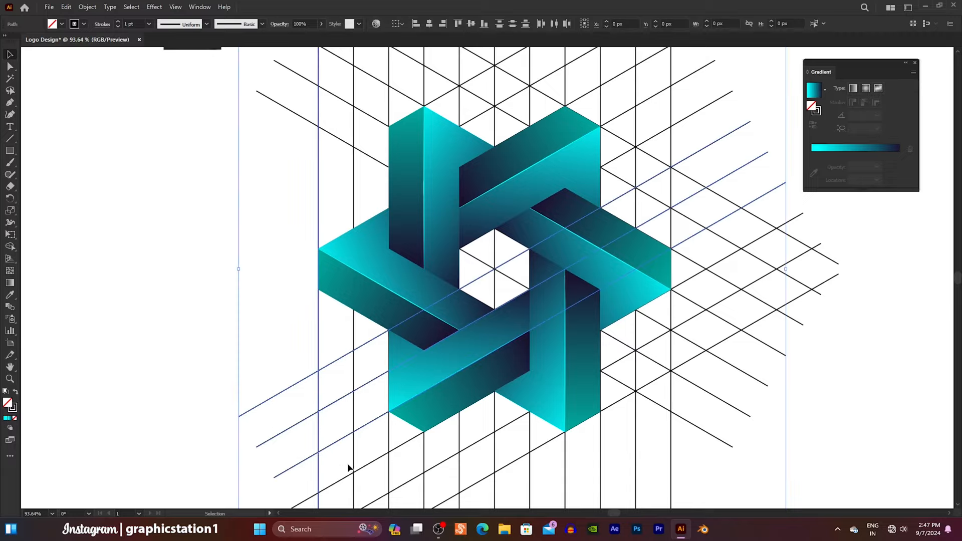
pyautogui.moveTo(351, 479); pyautogui.dragTo(665, 492)
pyautogui.press('Delete')
pyautogui.press('Delete')
pyautogui.moveTo(708, 467); pyautogui.dragTo(673, 48)
pyautogui.press('Delete')
pyautogui.press('Delete')
pyautogui.press('Delete')
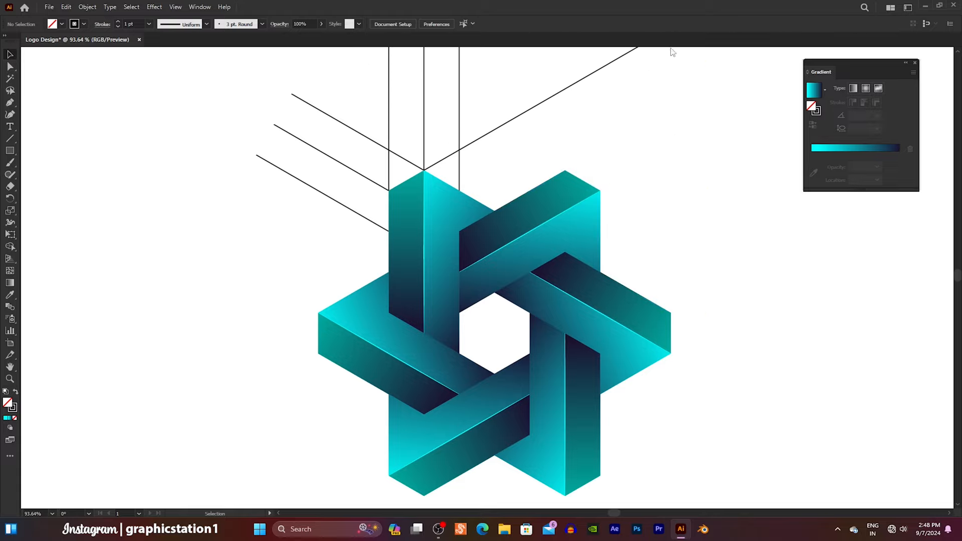
pyautogui.moveTo(580, 102); pyautogui.dragTo(287, 201)
pyautogui.press('Delete')
pyautogui.press('Delete')
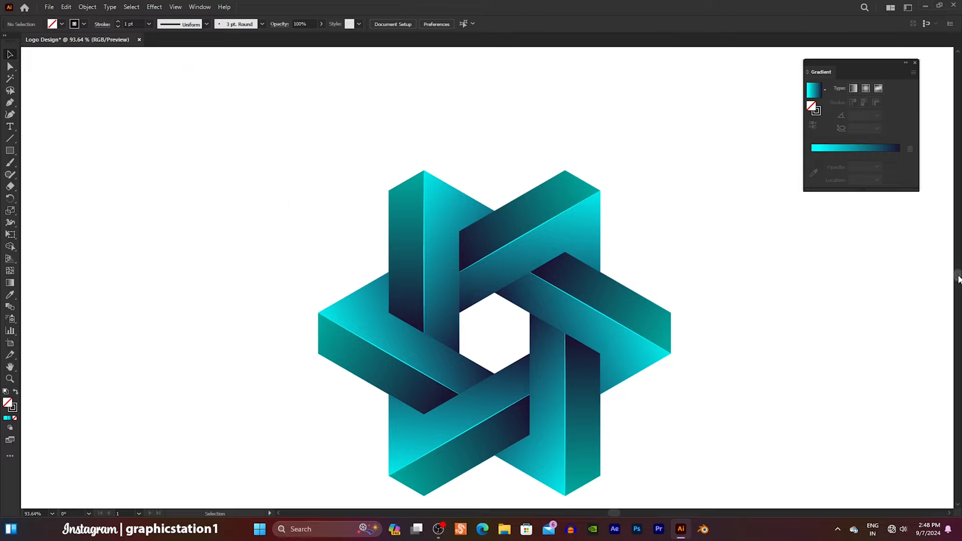
pyautogui.moveTo(958, 279); pyautogui.dragTo(958, 283)
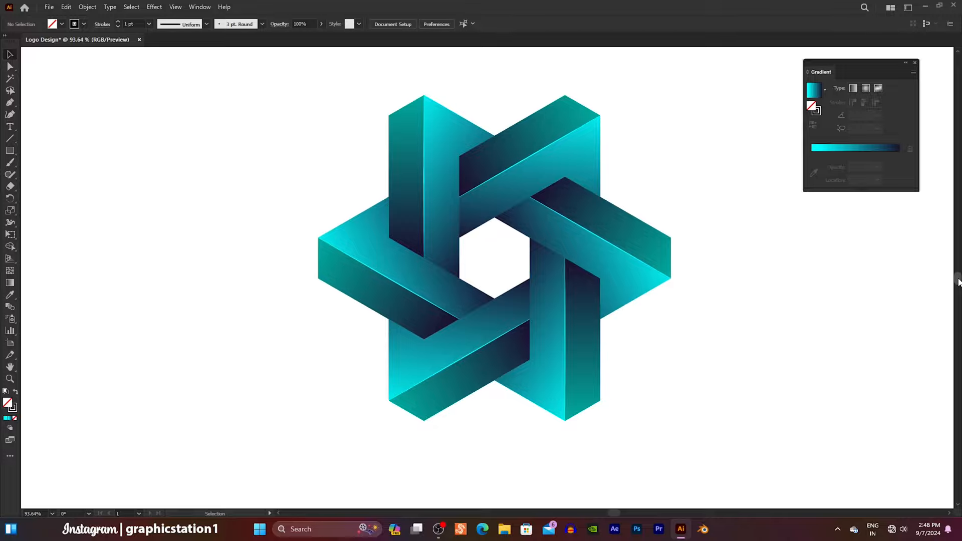